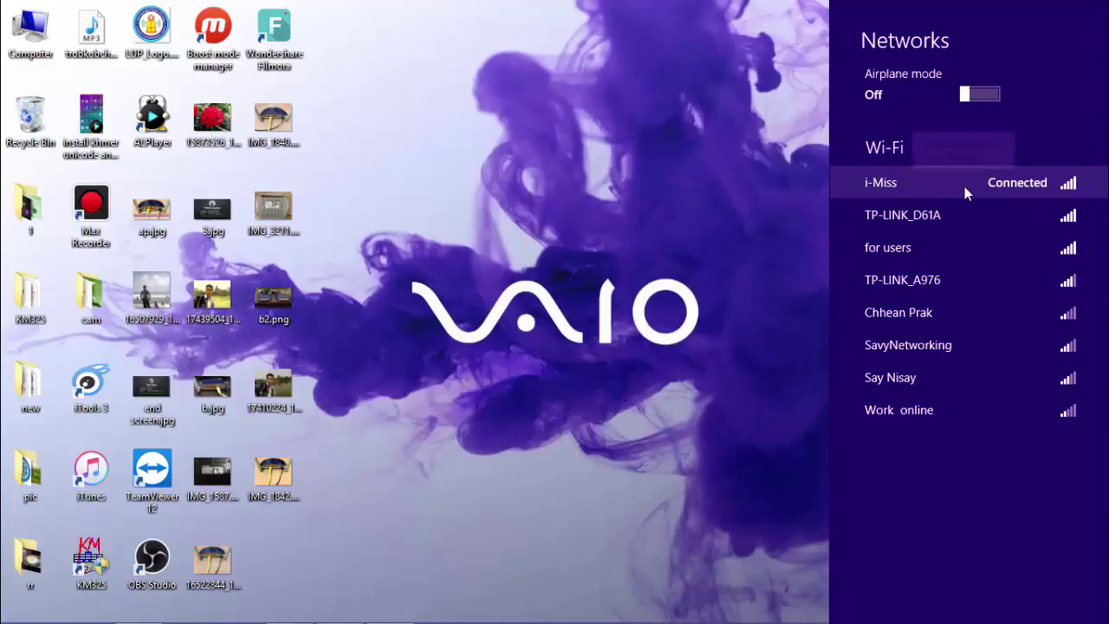
- Dismiss the Networks list showing i-Miss connected and launch Chrome from the taskbar
{"action": "left_click", "coordinate": [675, 207]}
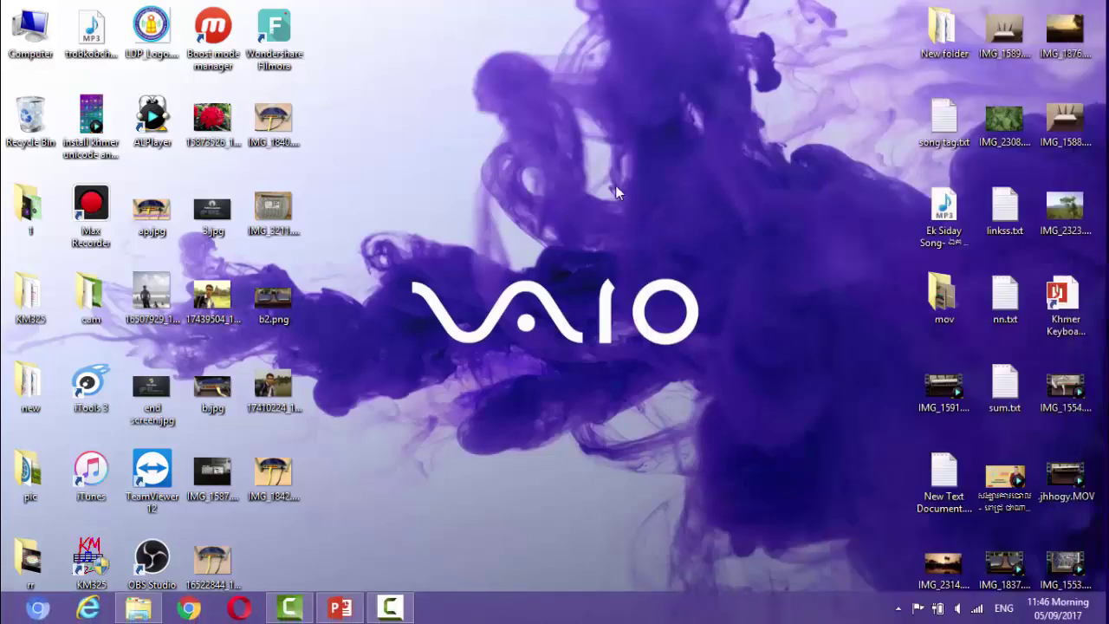
{"action": "left_click", "coordinate": [189, 607]}
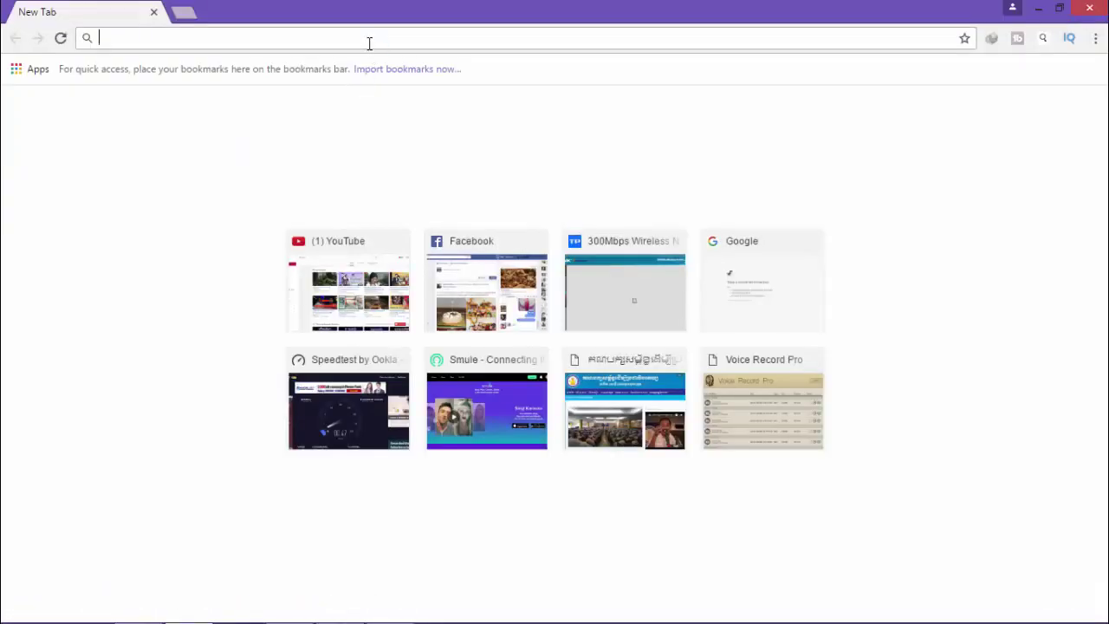
- Log in to the TD-W8960N at 192.168.1.1 with the admin credentials and expand Wireless
{"action": "type", "text": "192"}
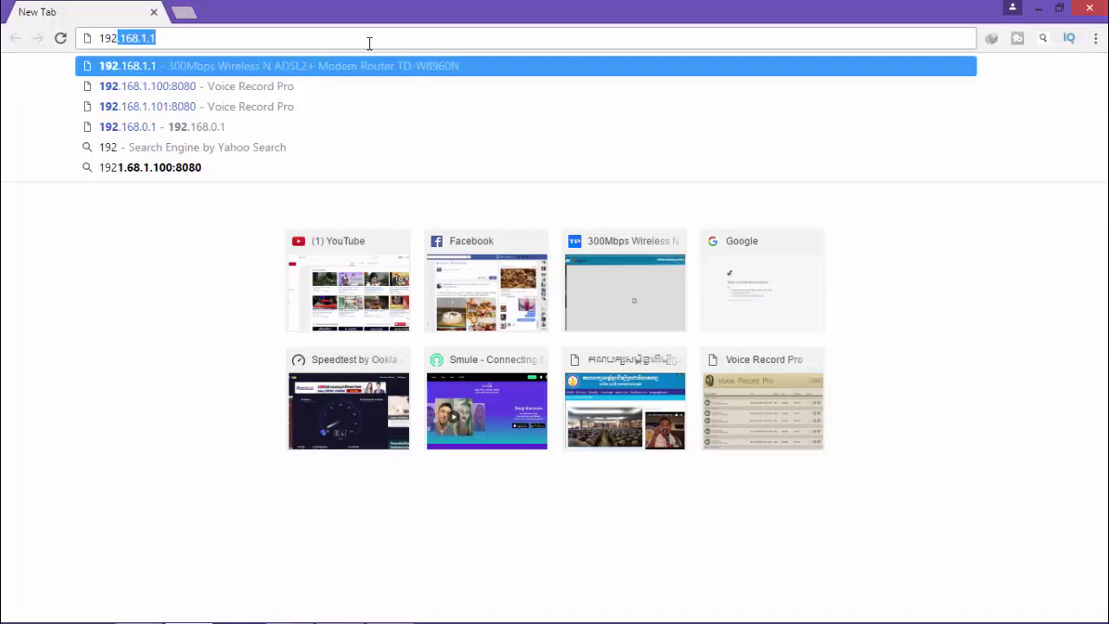
{"action": "type", "text": ".168.1.1"}
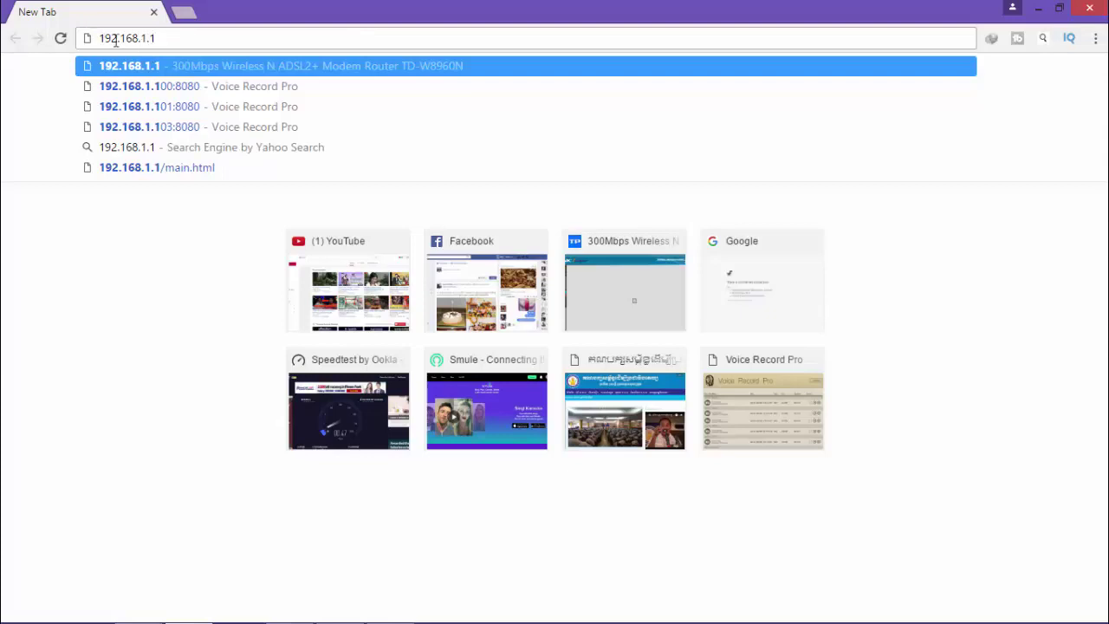
{"action": "key", "text": "Return"}
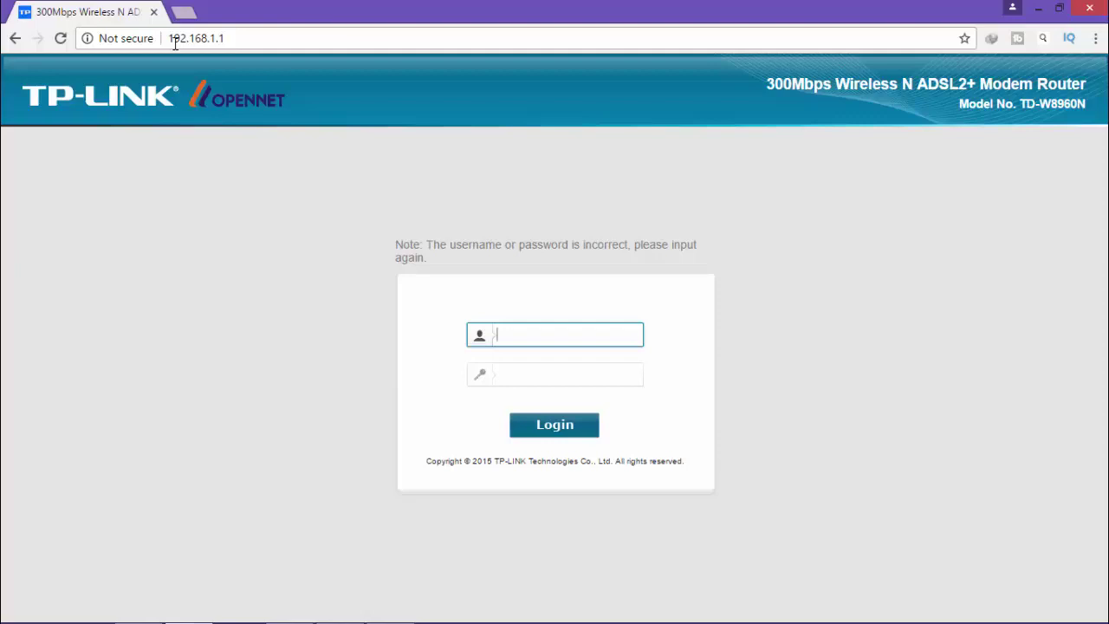
{"action": "type", "text": "admin"}
{"action": "key", "text": "Tab"}
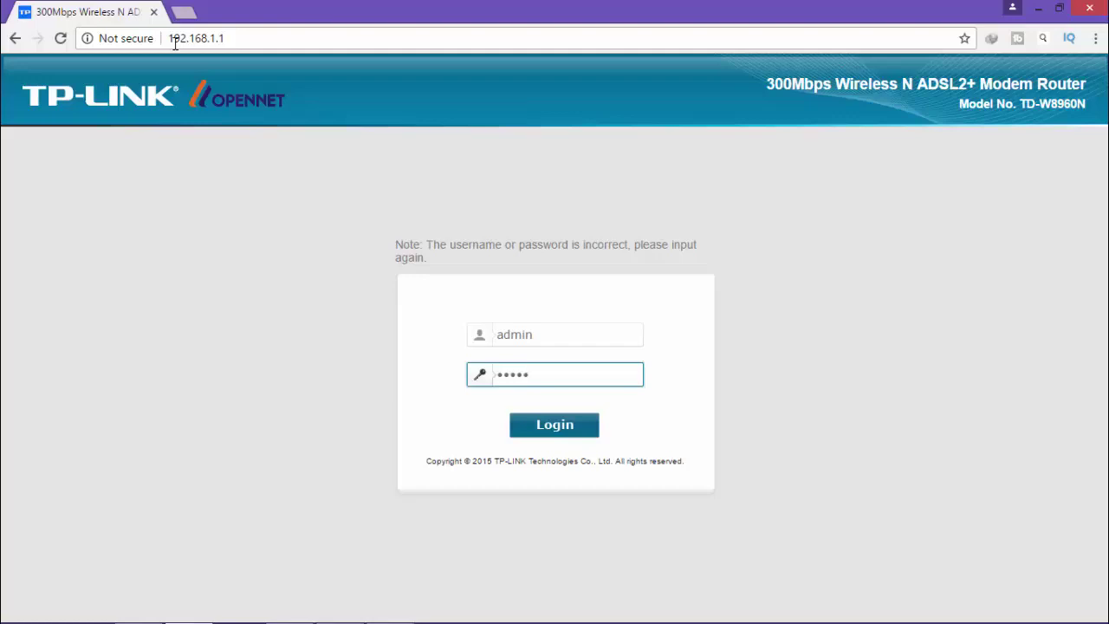
{"action": "left_click", "coordinate": [575, 433]}
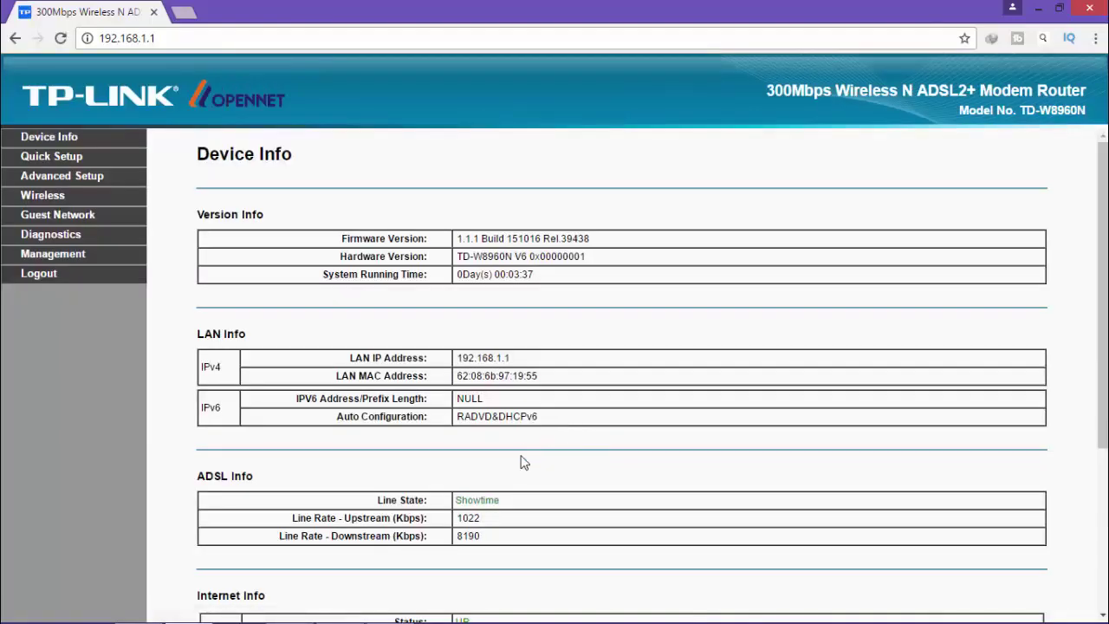
{"action": "left_click", "coordinate": [40, 199]}
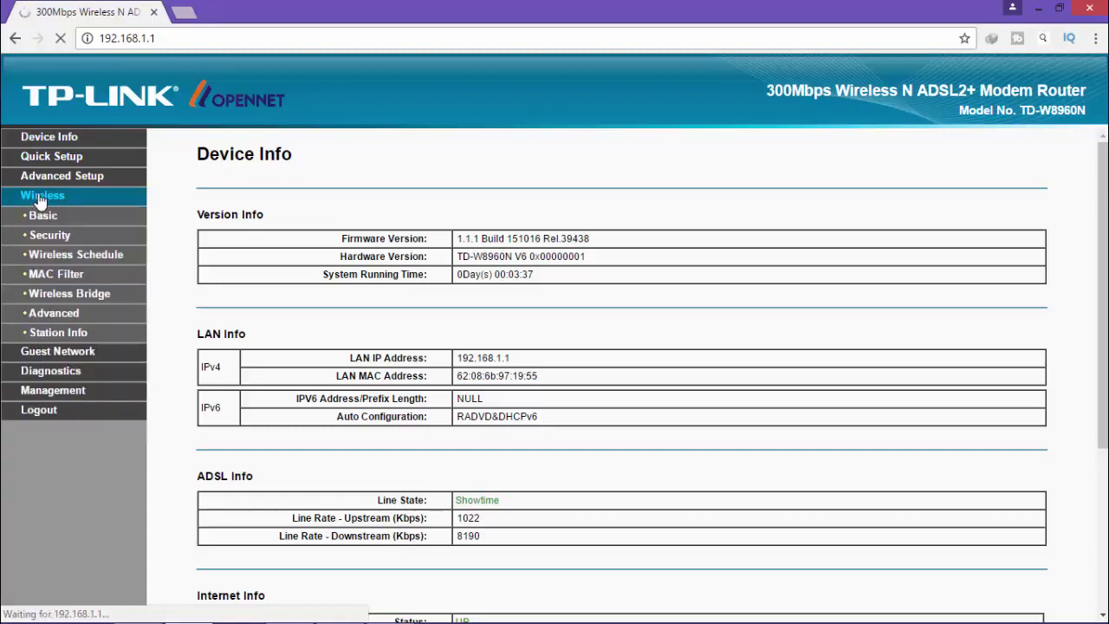
- Change the TD-W8960N's wireless channel from Auto to 11 on the Advanced page and apply
{"action": "left_click", "coordinate": [40, 317]}
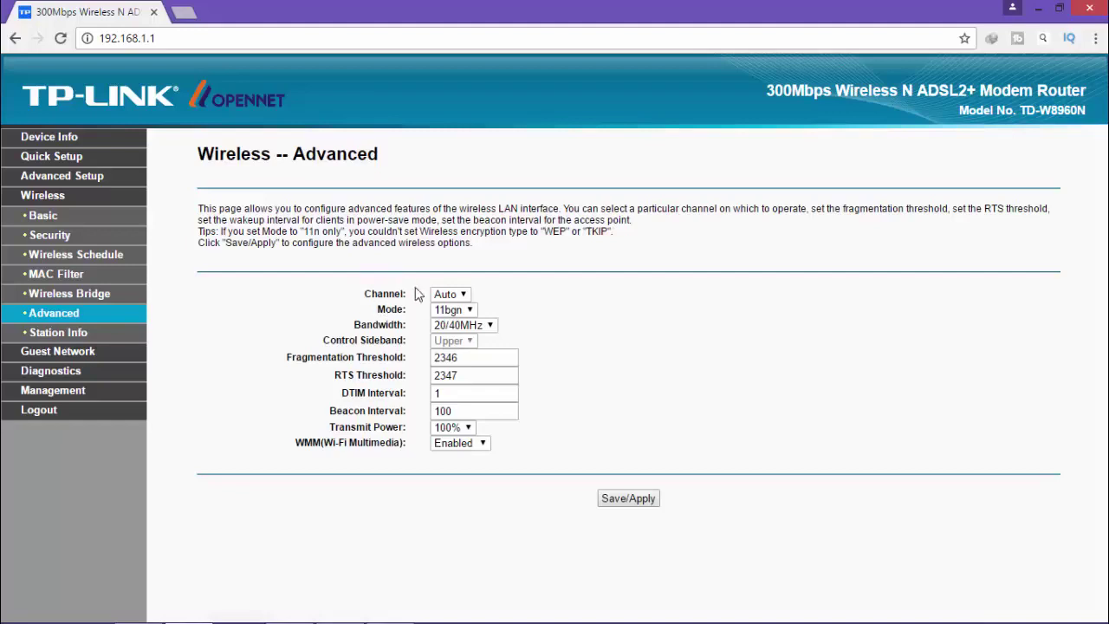
{"action": "left_click", "coordinate": [460, 296]}
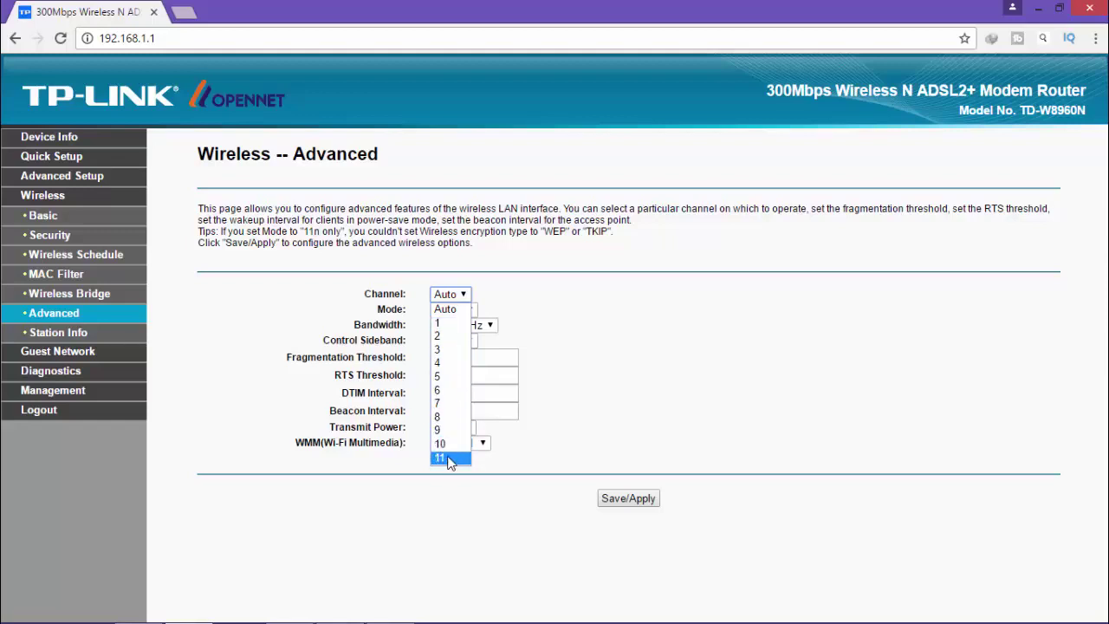
{"action": "left_click", "coordinate": [449, 459]}
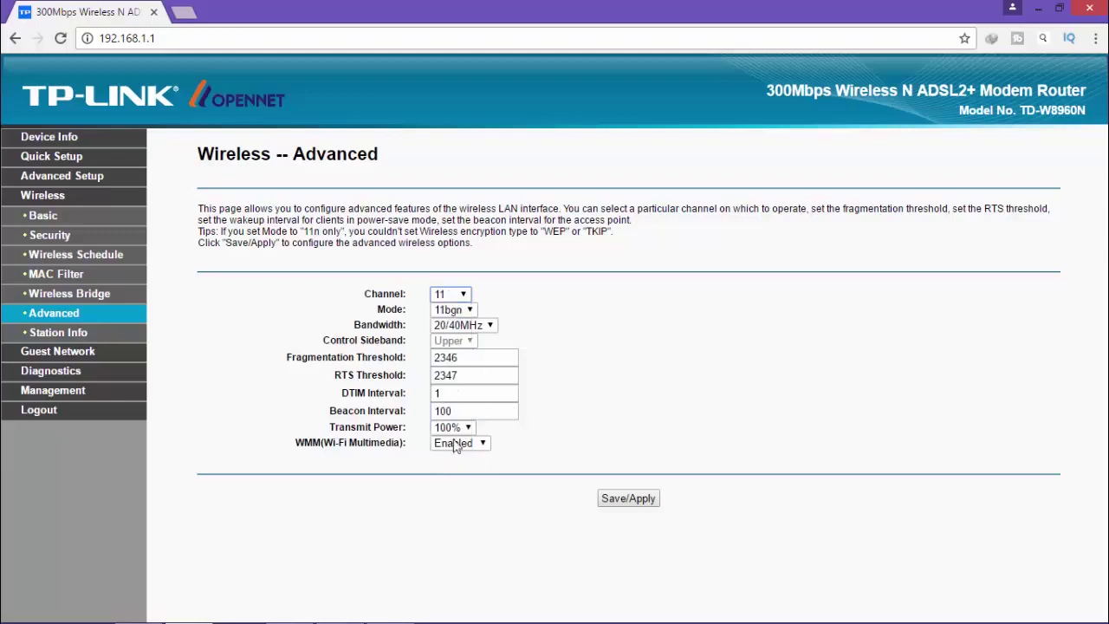
{"action": "left_click", "coordinate": [620, 502]}
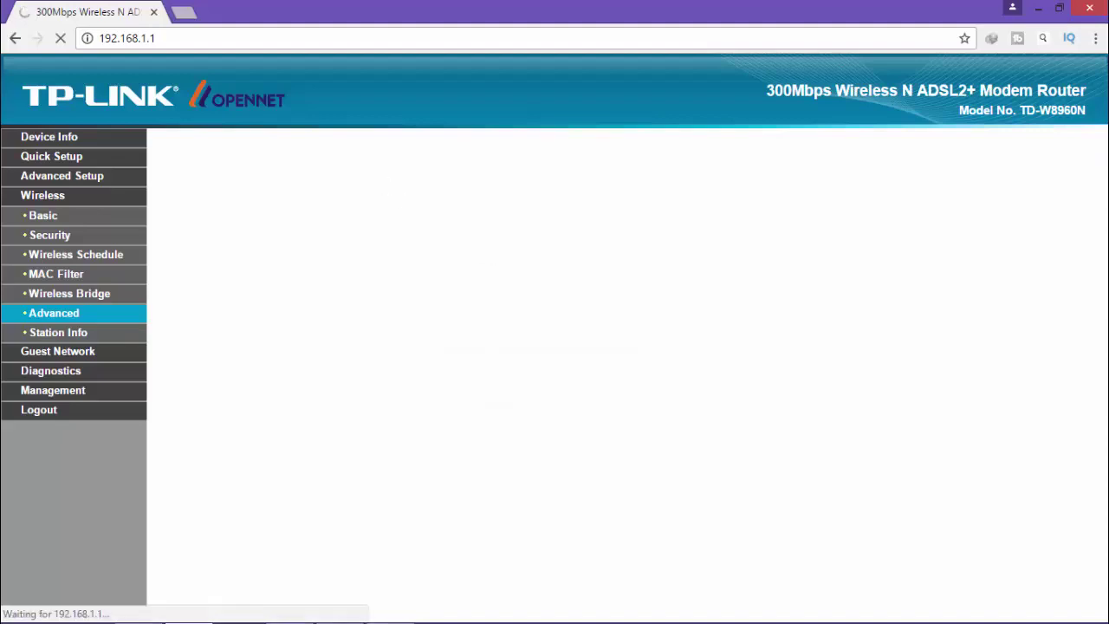
- Switch the laptop's Wi-Fi to TP-LINK_D61A and open a second Chrome tab
{"action": "mouse_move", "coordinate": [814, 621]}
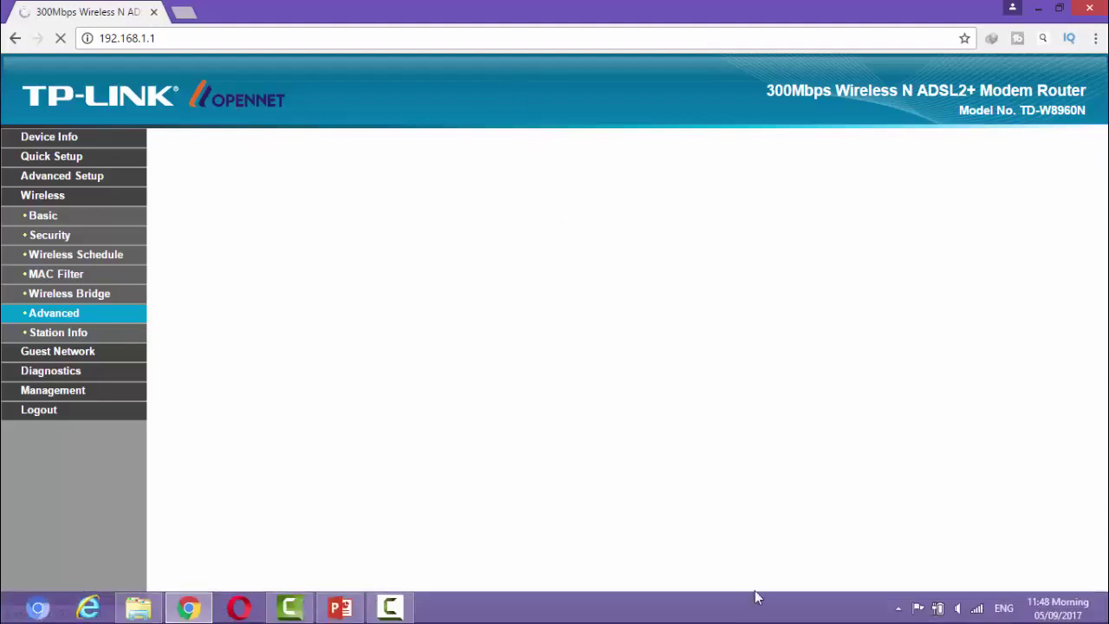
{"action": "left_click", "coordinate": [979, 611]}
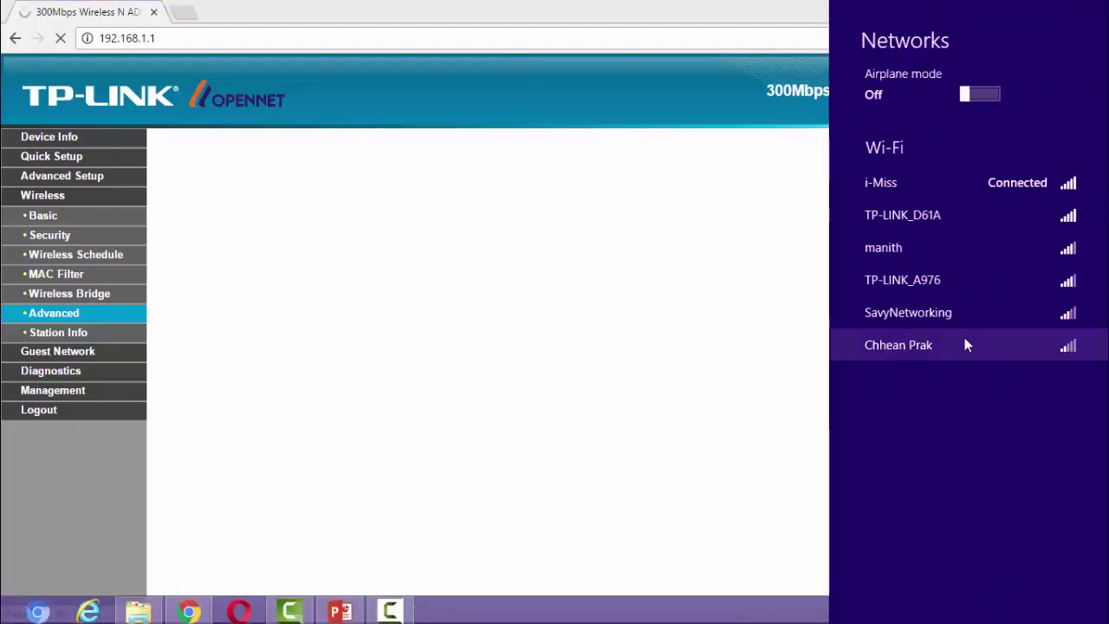
{"action": "left_click", "coordinate": [989, 224]}
{"action": "left_click", "coordinate": [1044, 309]}
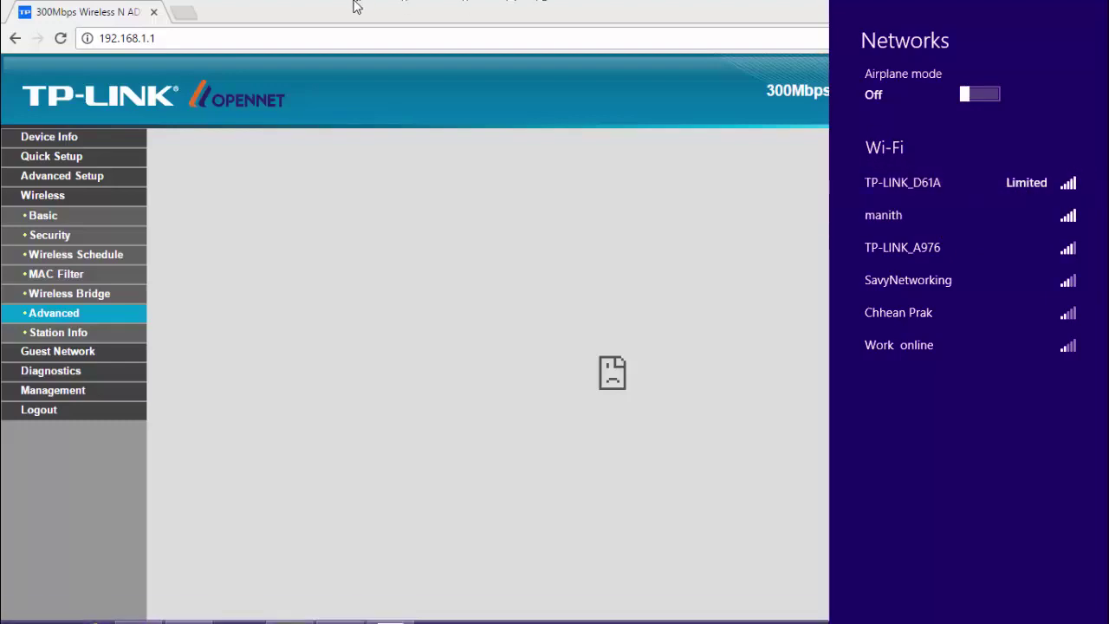
{"action": "left_click", "coordinate": [211, 251]}
{"action": "left_click", "coordinate": [188, 13]}
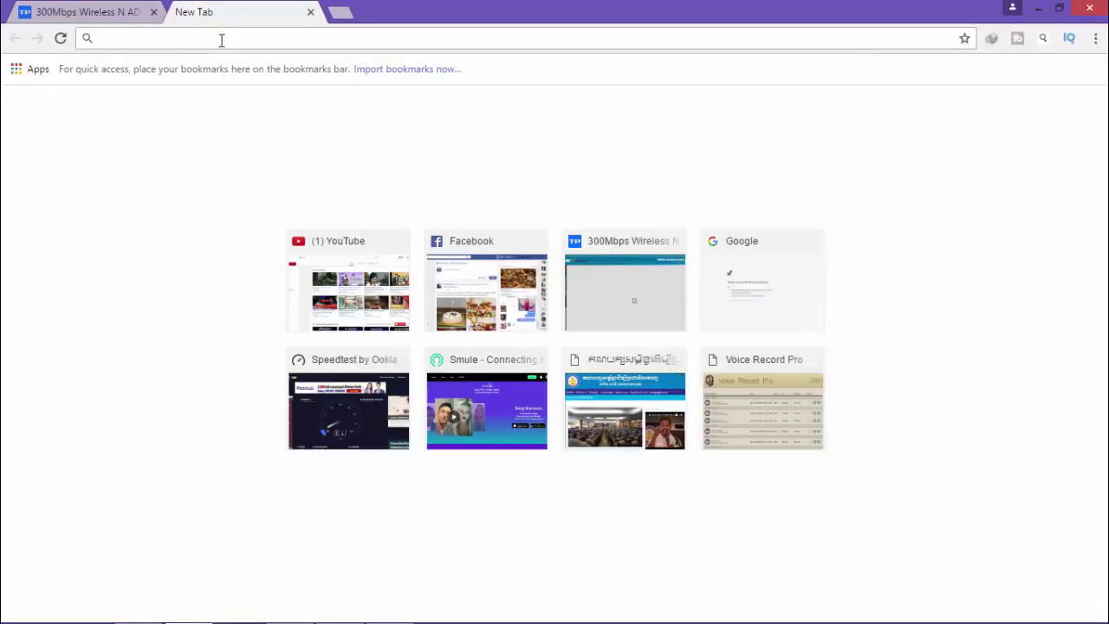
- Open 192.168.0.1 and log in to the TL-WR940N with the admin credentials
{"action": "type", "text": "192"}
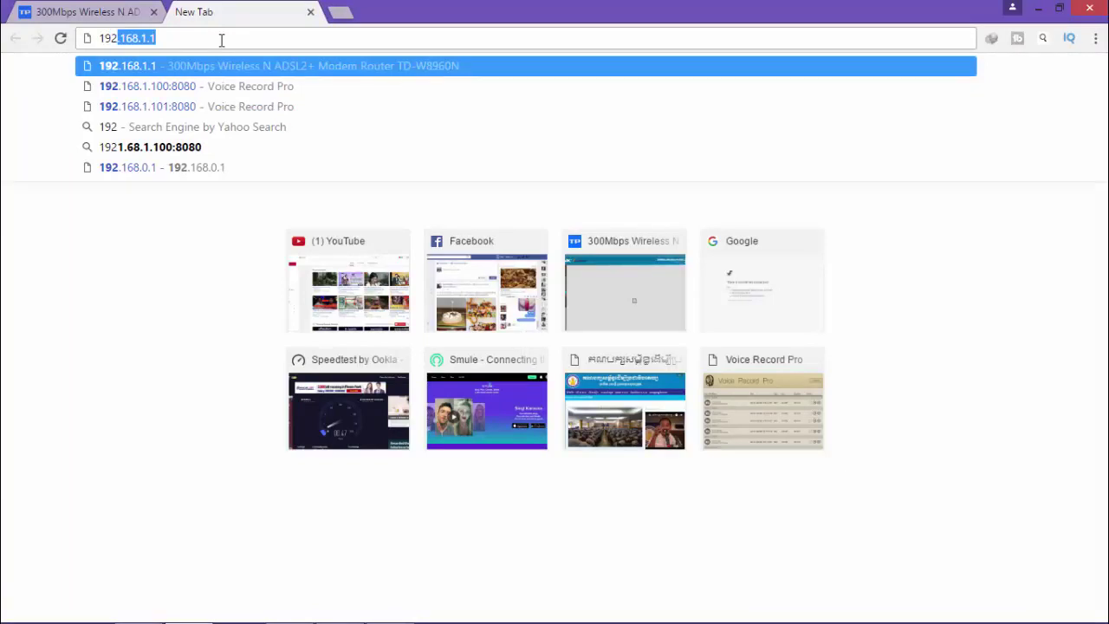
{"action": "type", "text": ".1"}
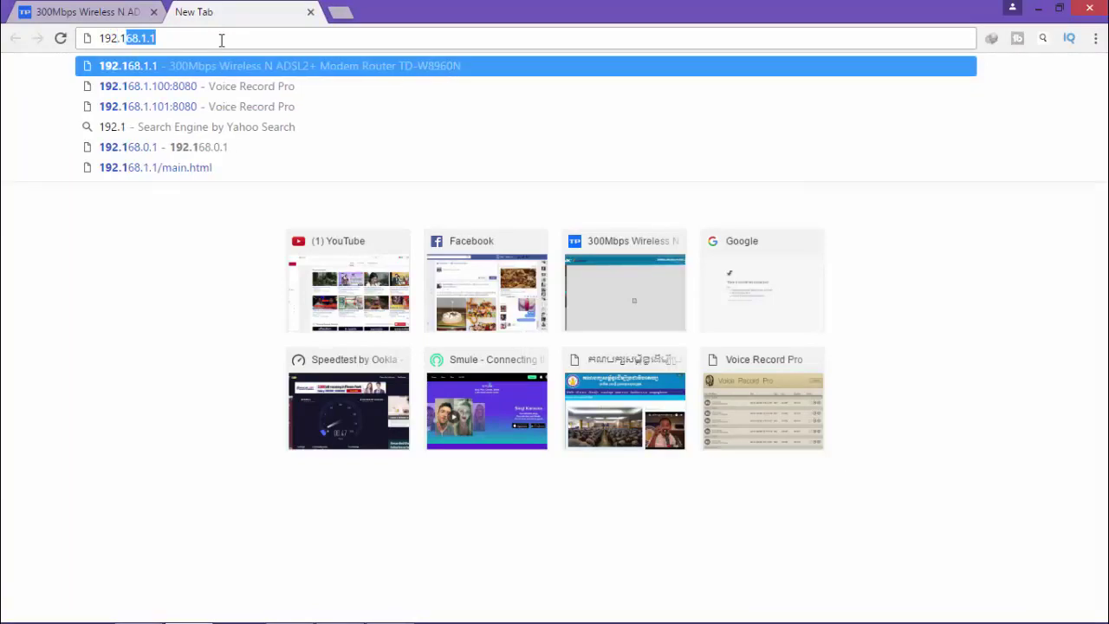
{"action": "type", "text": "68."}
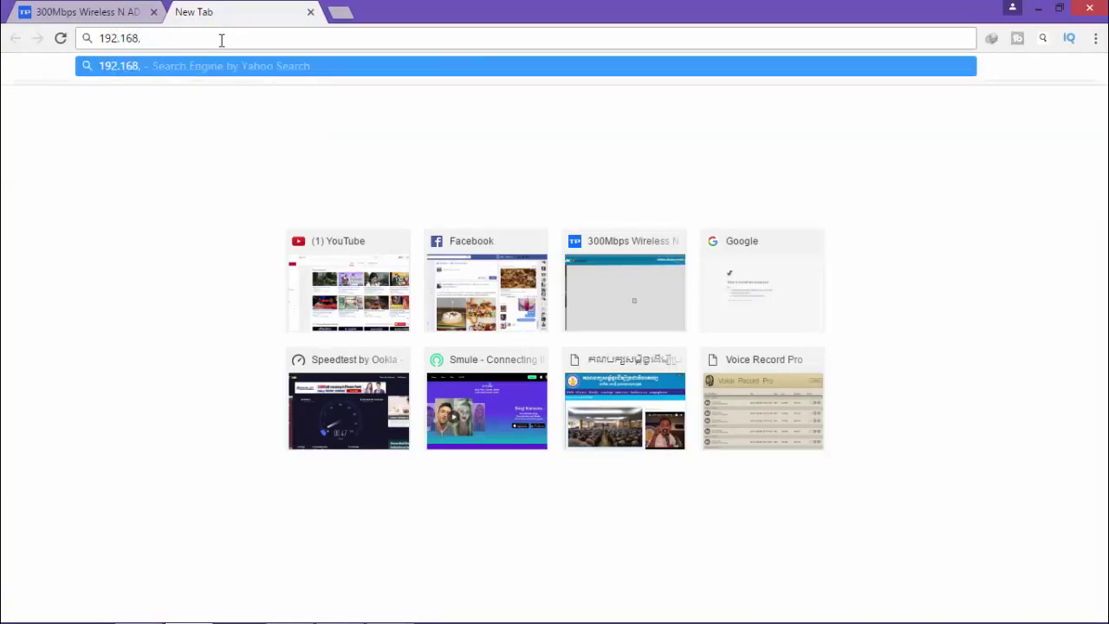
{"action": "type", "text": "0.1"}
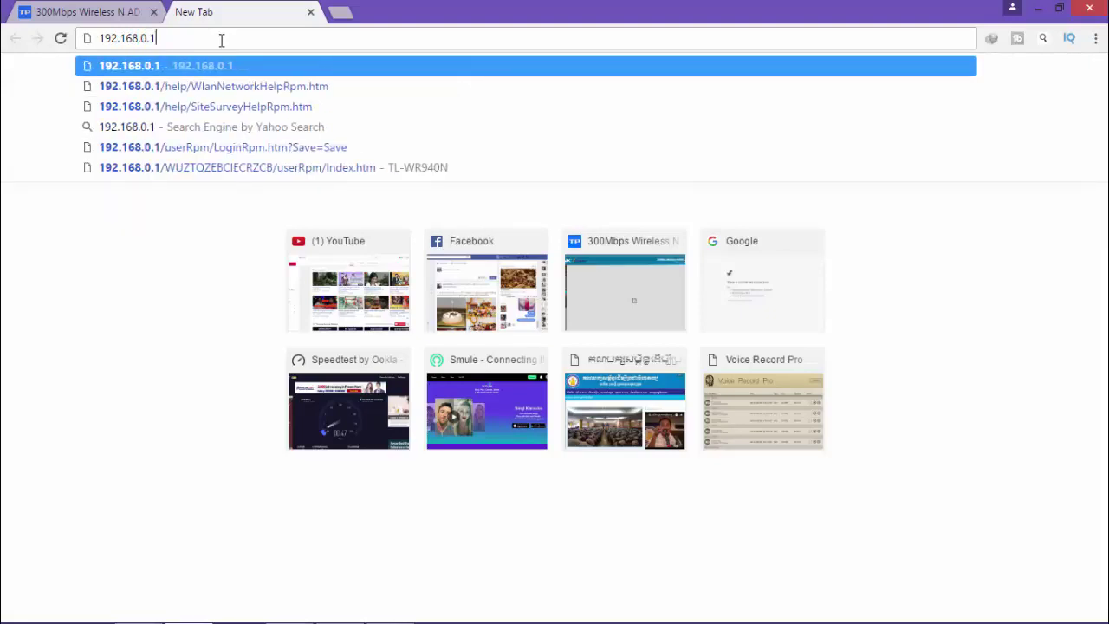
{"action": "key", "text": "Return"}
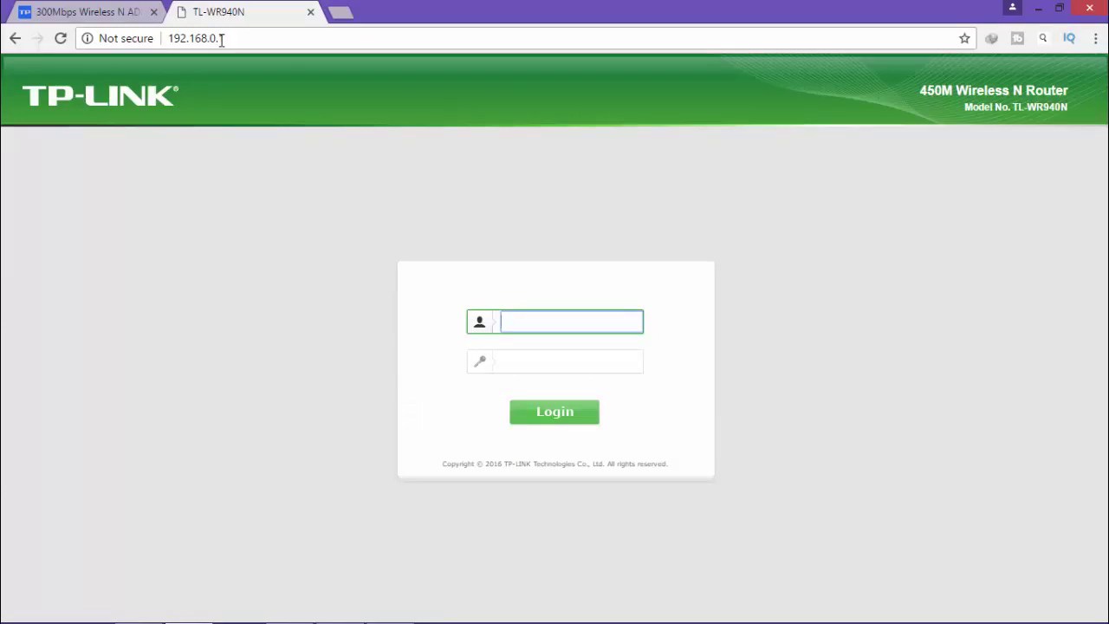
{"action": "key", "text": "Tab"}
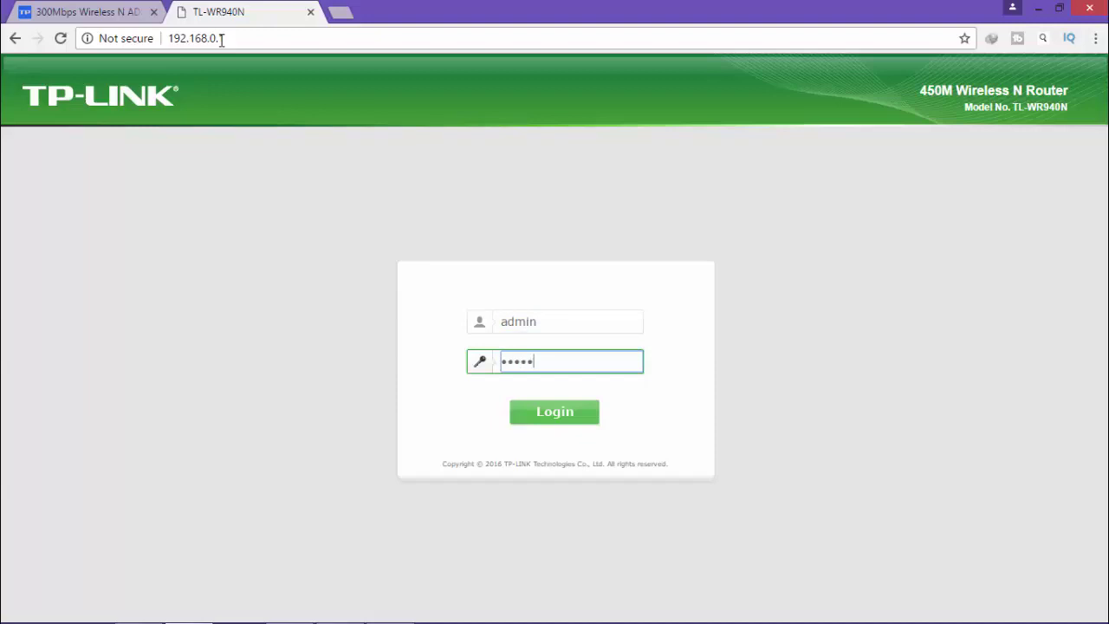
{"action": "left_click", "coordinate": [559, 409]}
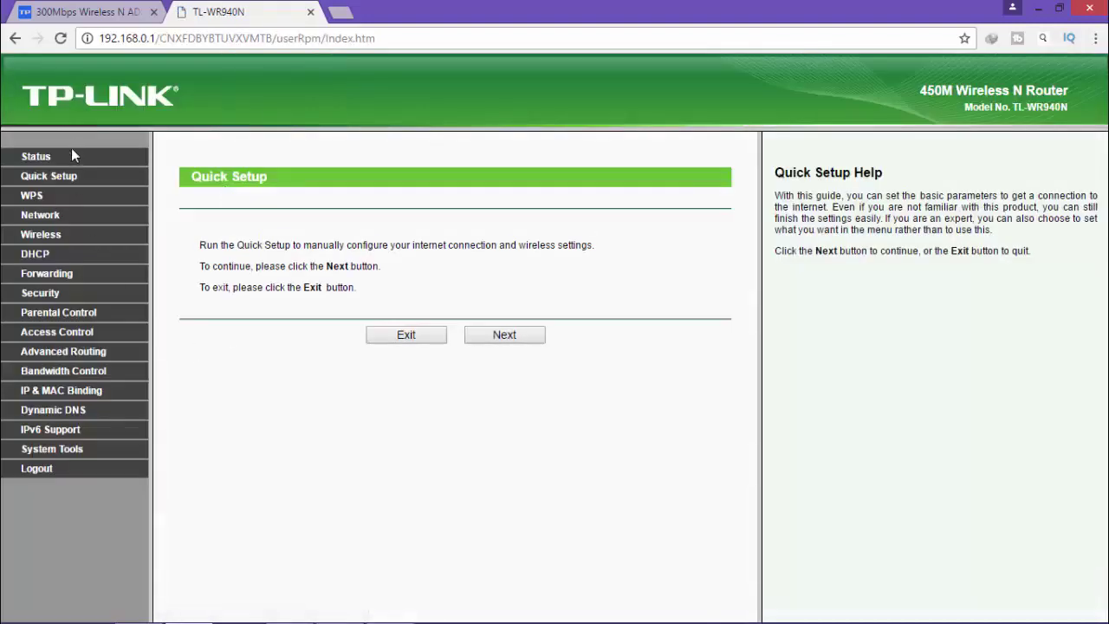
- On the TL-WR940N Wireless Settings page, set channel 11 and enable WDS Bridging
{"action": "left_click", "coordinate": [45, 239]}
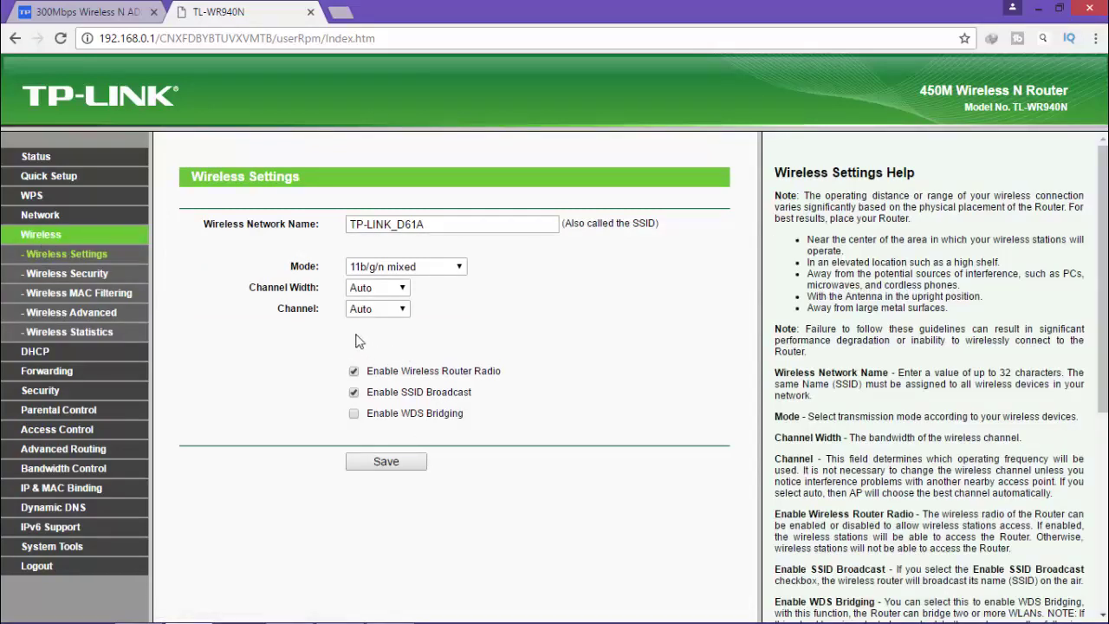
{"action": "left_click", "coordinate": [403, 310]}
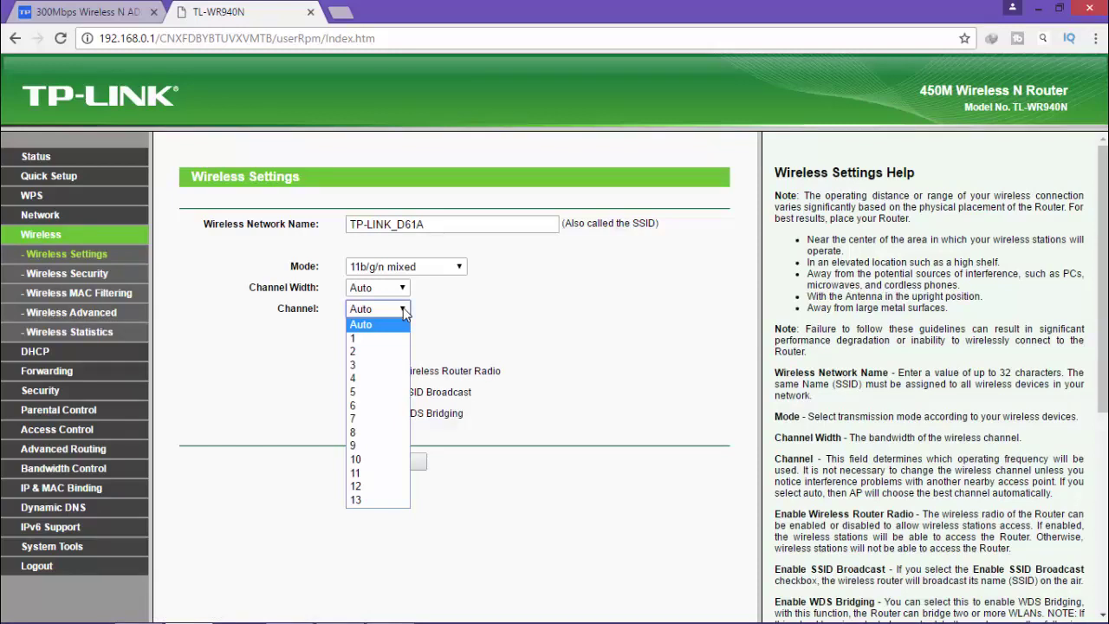
{"action": "left_click", "coordinate": [381, 473]}
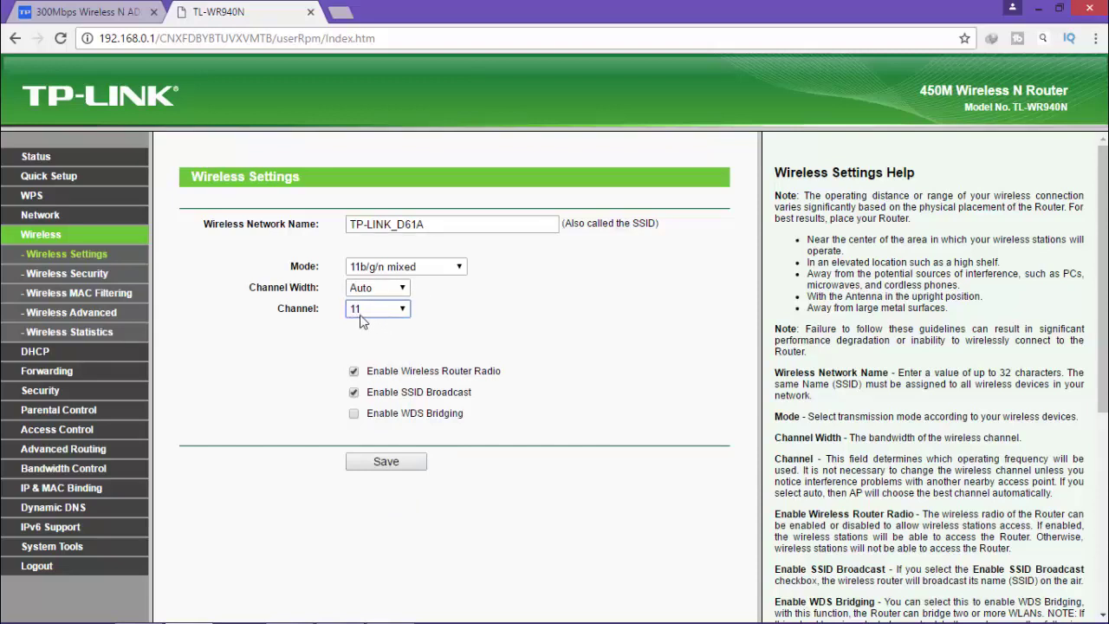
{"action": "left_click", "coordinate": [353, 416]}
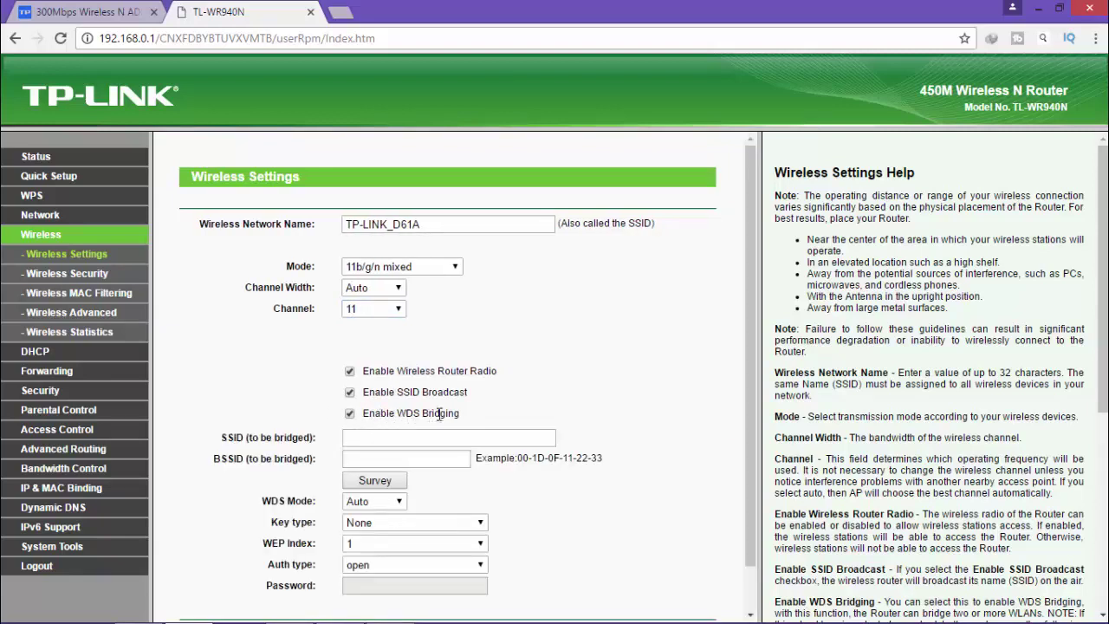
- Run a site survey and pick i-Miss from the AP List as the bridge target
{"action": "left_click", "coordinate": [387, 485]}
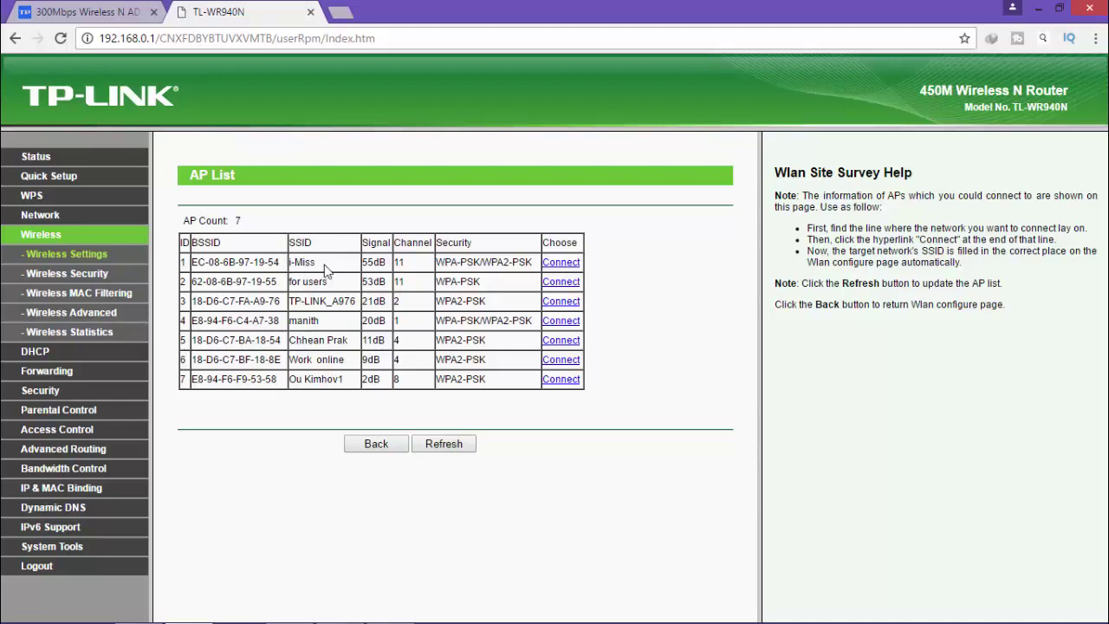
{"action": "mouse_move", "coordinate": [284, 261]}
{"action": "left_mouse_down"}
{"action": "mouse_move", "coordinate": [338, 267]}
{"action": "mouse_move", "coordinate": [290, 261]}
{"action": "left_mouse_up"}
{"action": "left_click", "coordinate": [335, 269]}
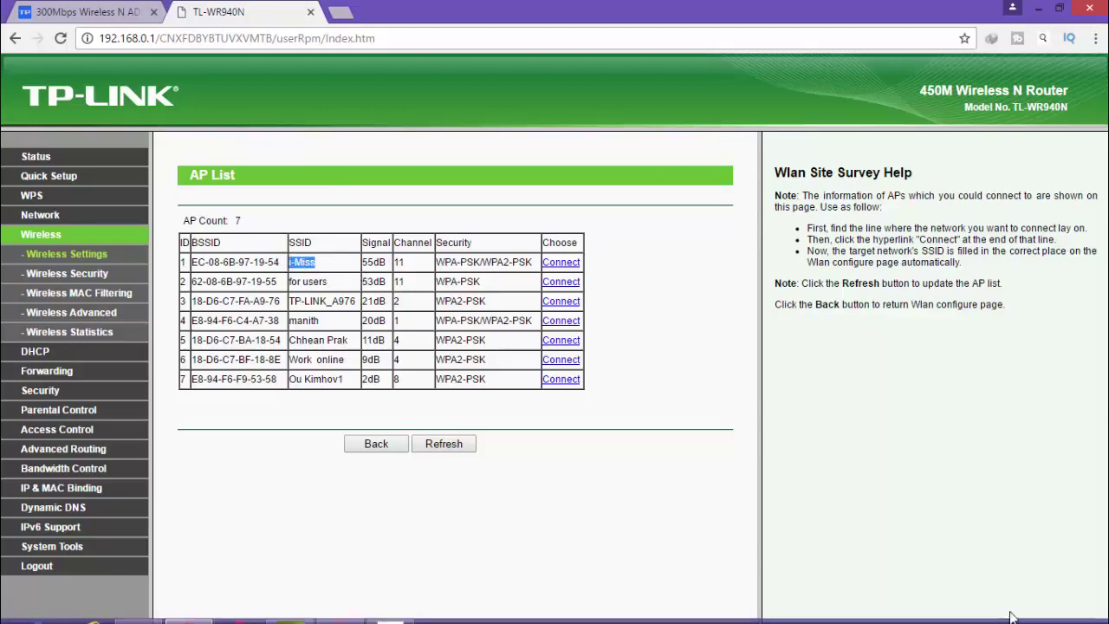
{"action": "left_click", "coordinate": [975, 610]}
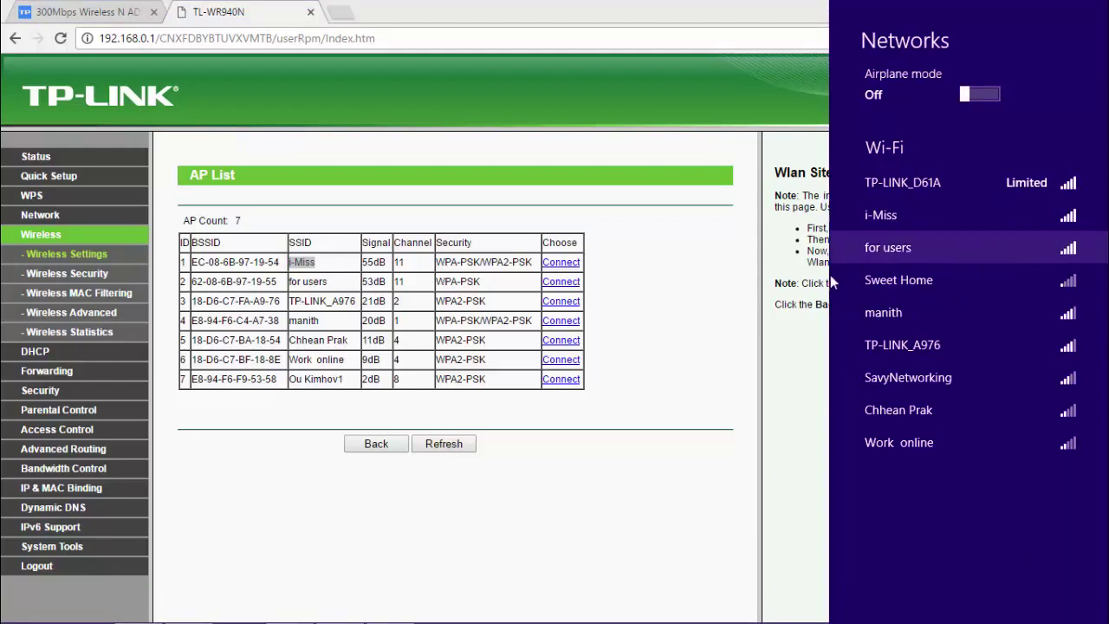
{"action": "left_click", "coordinate": [520, 490]}
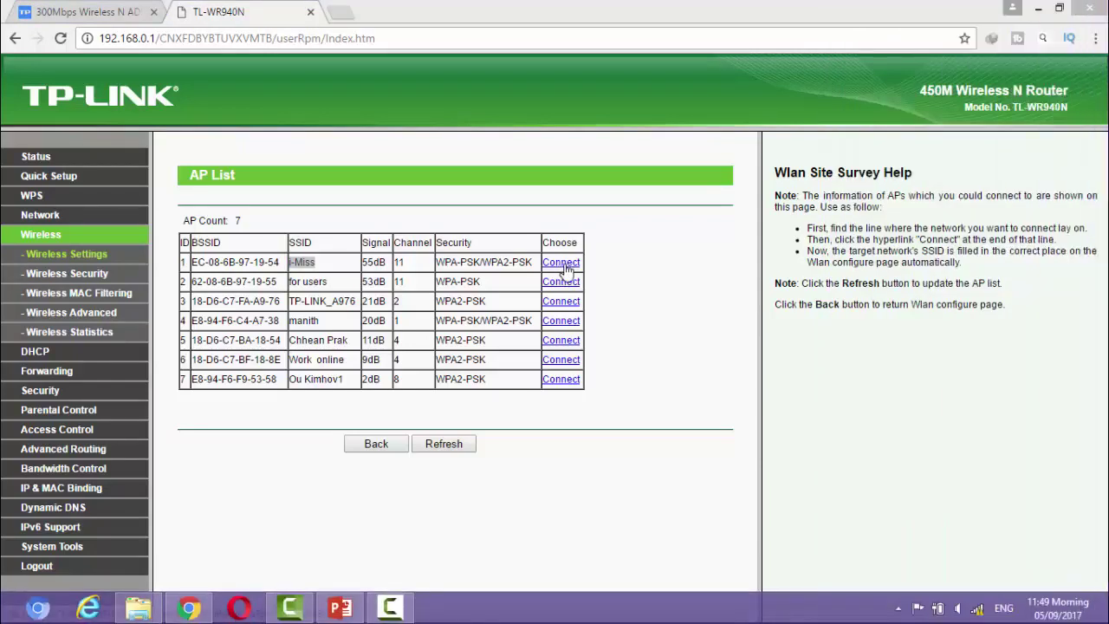
{"action": "left_click", "coordinate": [561, 263]}
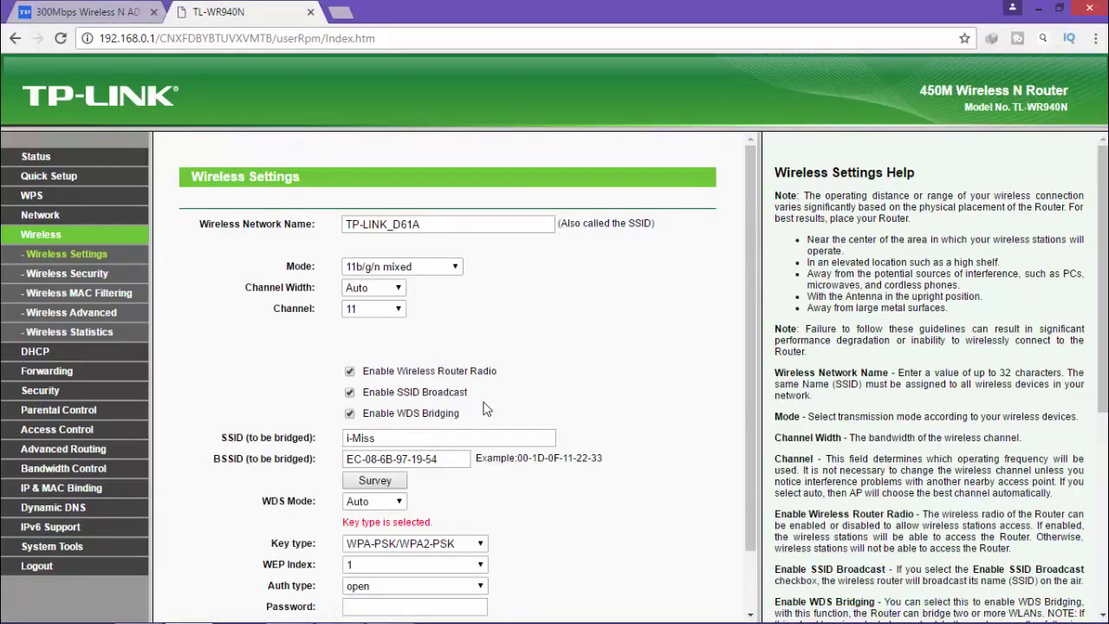
- Leave the WDS mode set to Auto
{"action": "scroll", "coordinate": [485, 409], "scroll_direction": "down", "scroll_amount": 1}
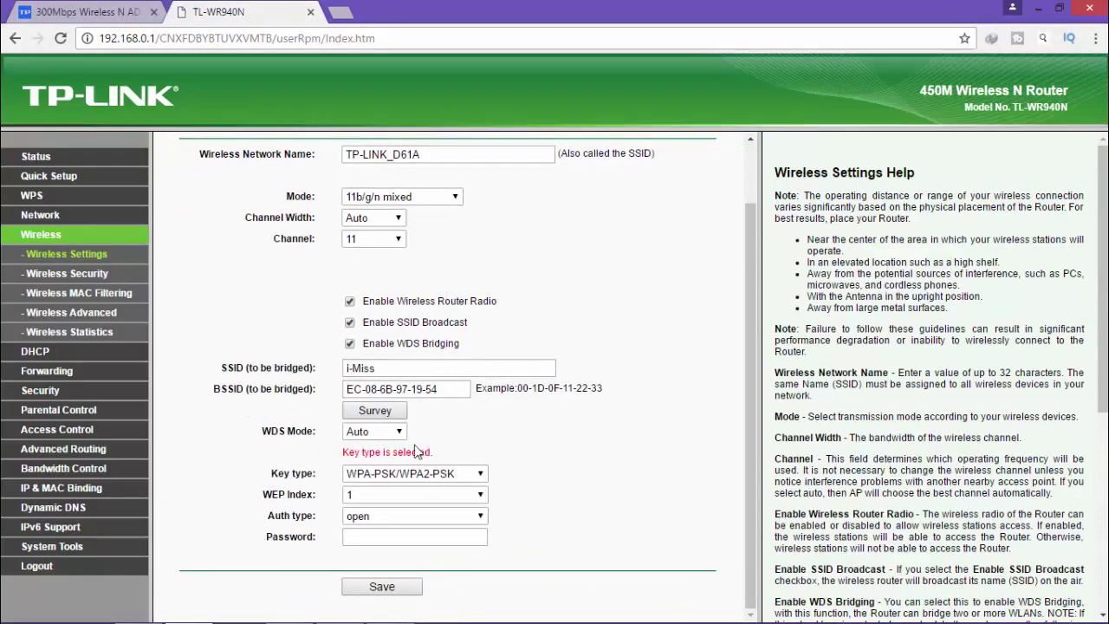
{"action": "left_click", "coordinate": [374, 432]}
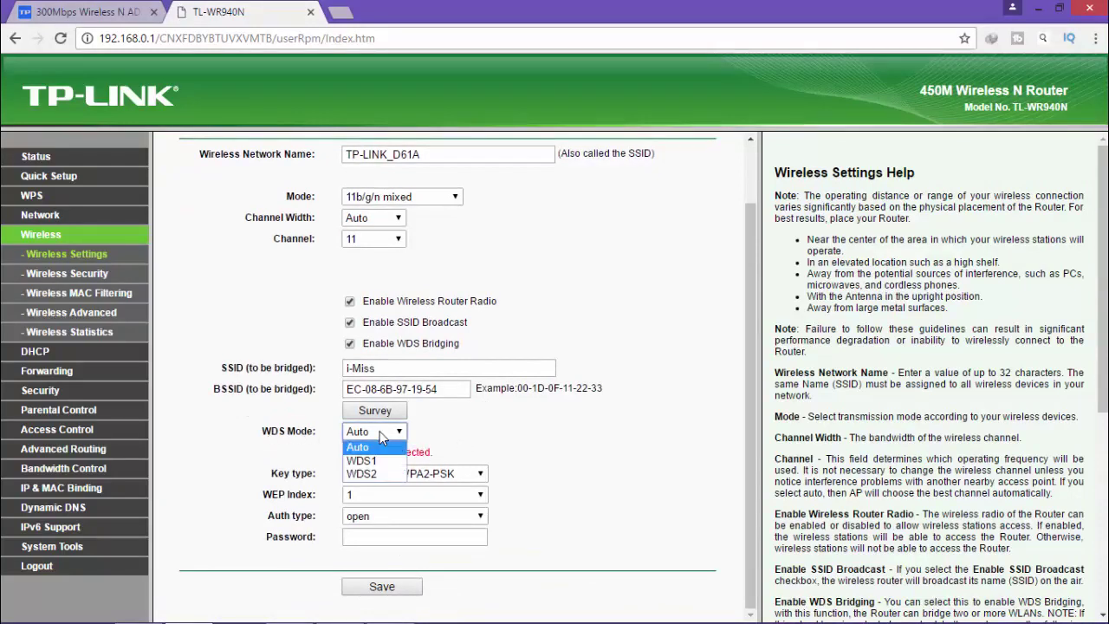
{"action": "left_click", "coordinate": [386, 443]}
{"action": "left_click", "coordinate": [463, 434]}
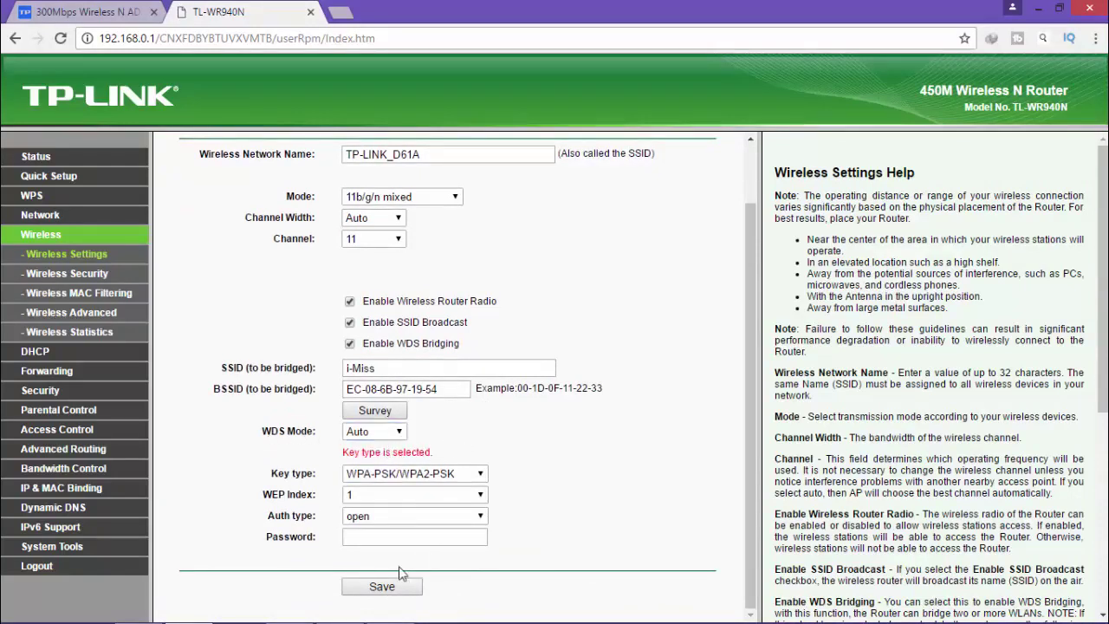
- Enter the i-Miss Wi-Fi password as the bridge key and save the WDS settings
{"action": "left_click", "coordinate": [372, 537]}
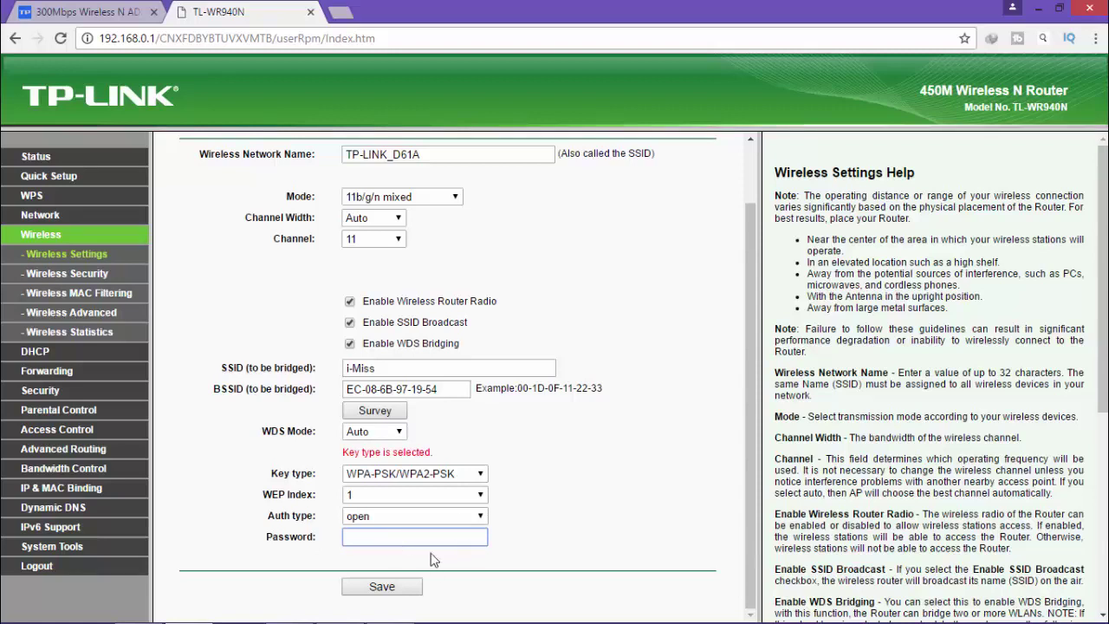
{"action": "left_click_drag", "start_coordinate": [396, 369], "coordinate": [338, 368]}
{"action": "left_click", "coordinate": [383, 370]}
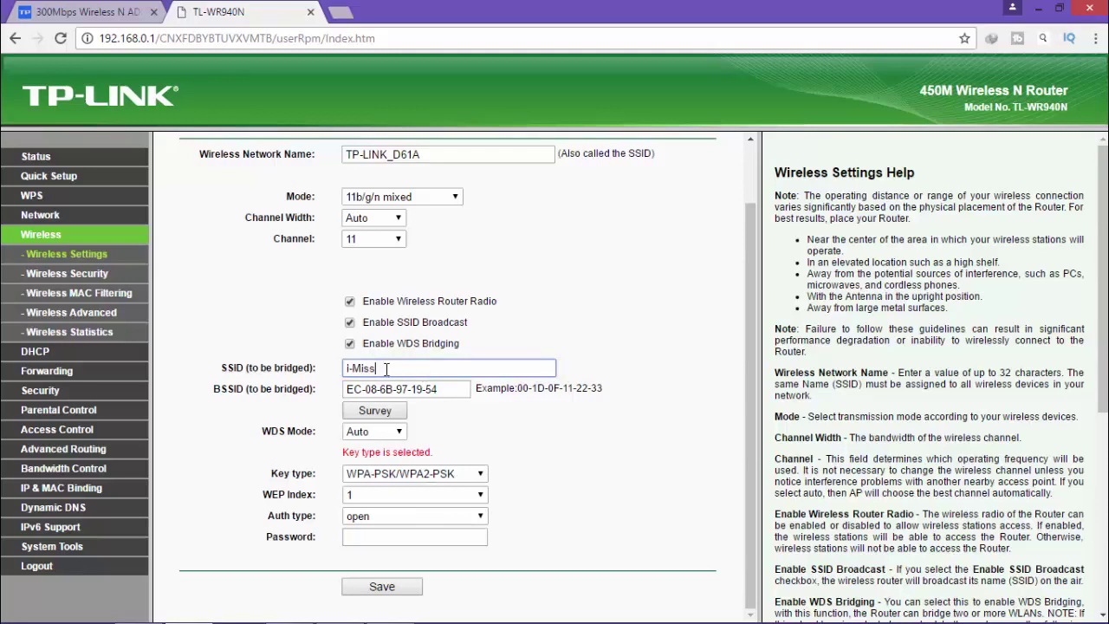
{"action": "left_click_drag", "start_coordinate": [361, 373], "coordinate": [316, 369]}
{"action": "left_click", "coordinate": [416, 536]}
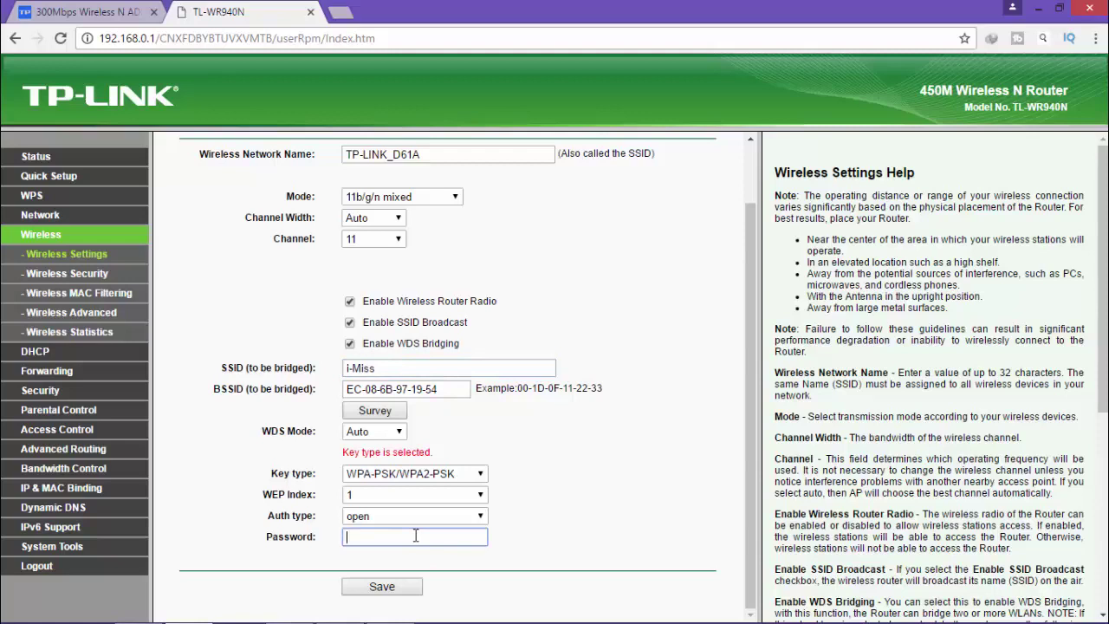
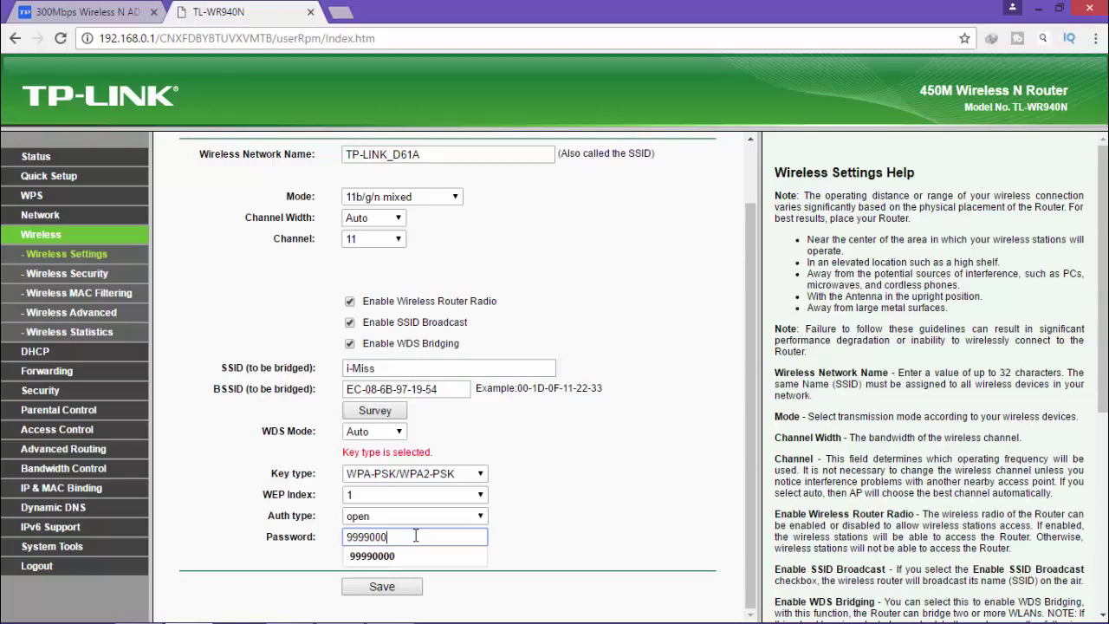
{"action": "left_click", "coordinate": [346, 559]}
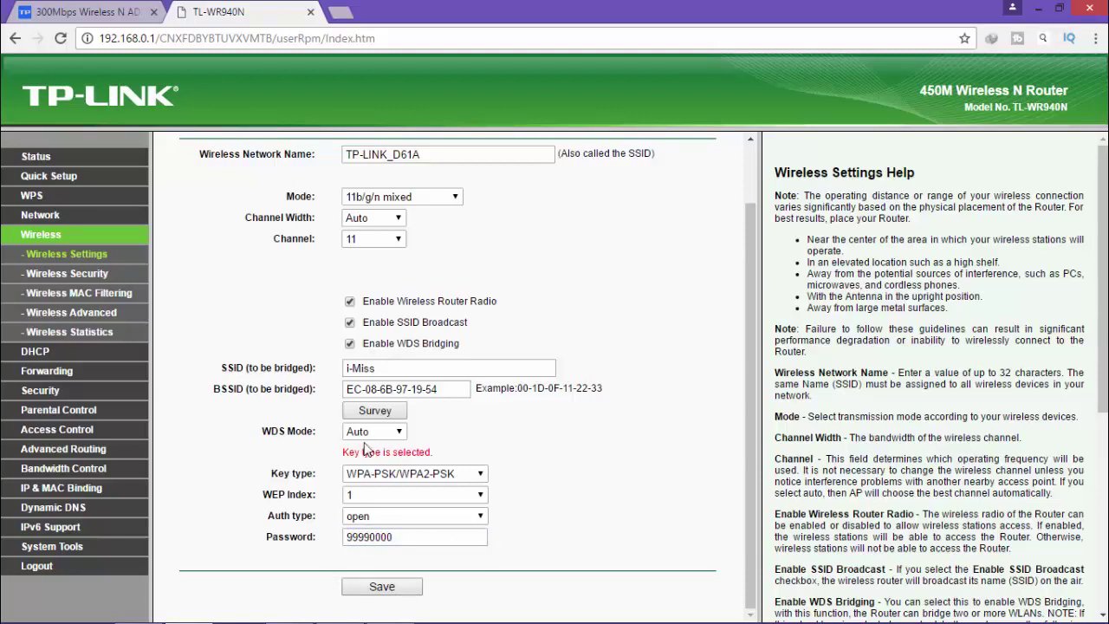
{"action": "left_click", "coordinate": [389, 591]}
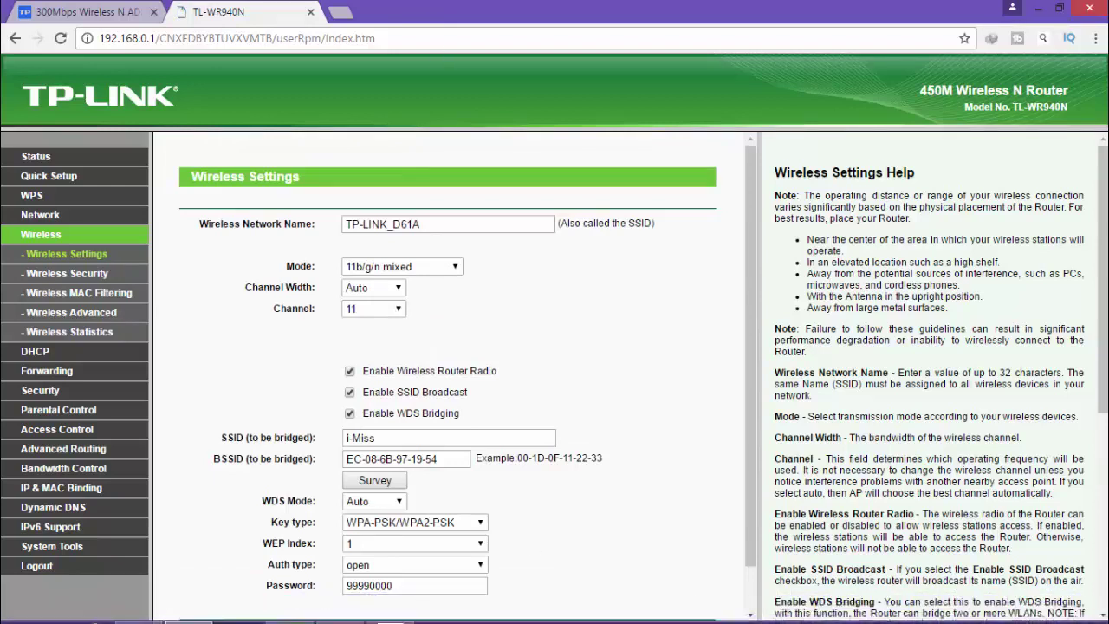
{"action": "mouse_move", "coordinate": [390, 616]}
{"action": "scroll", "coordinate": [745, 416], "scroll_direction": "down", "scroll_amount": 2}
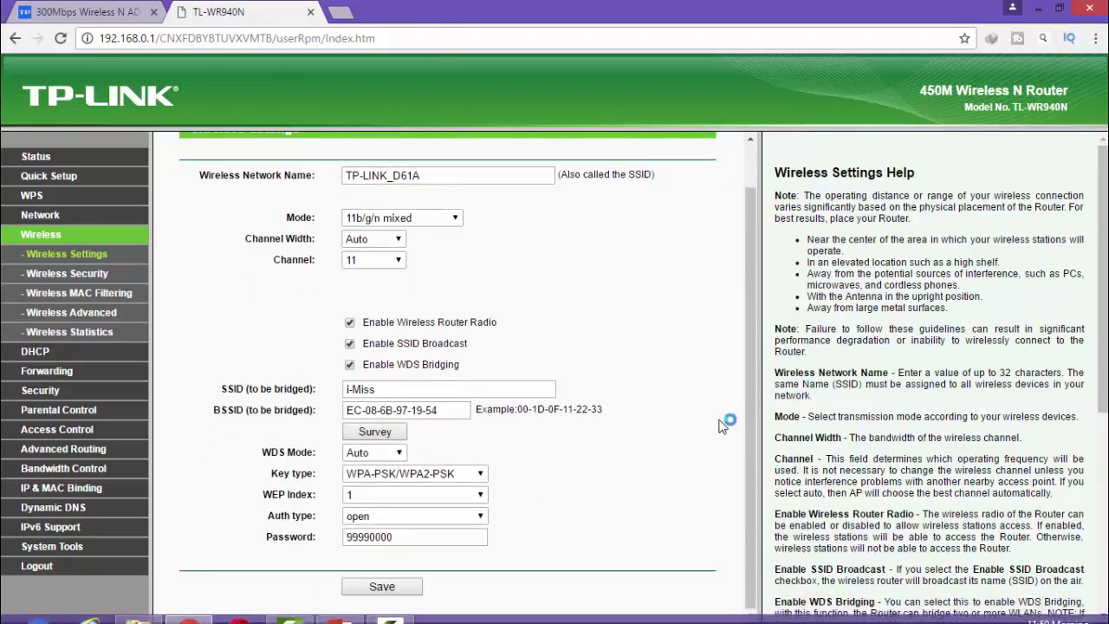
{"action": "scroll", "coordinate": [633, 480], "scroll_direction": "up", "scroll_amount": 2}
{"action": "mouse_move", "coordinate": [716, 620]}
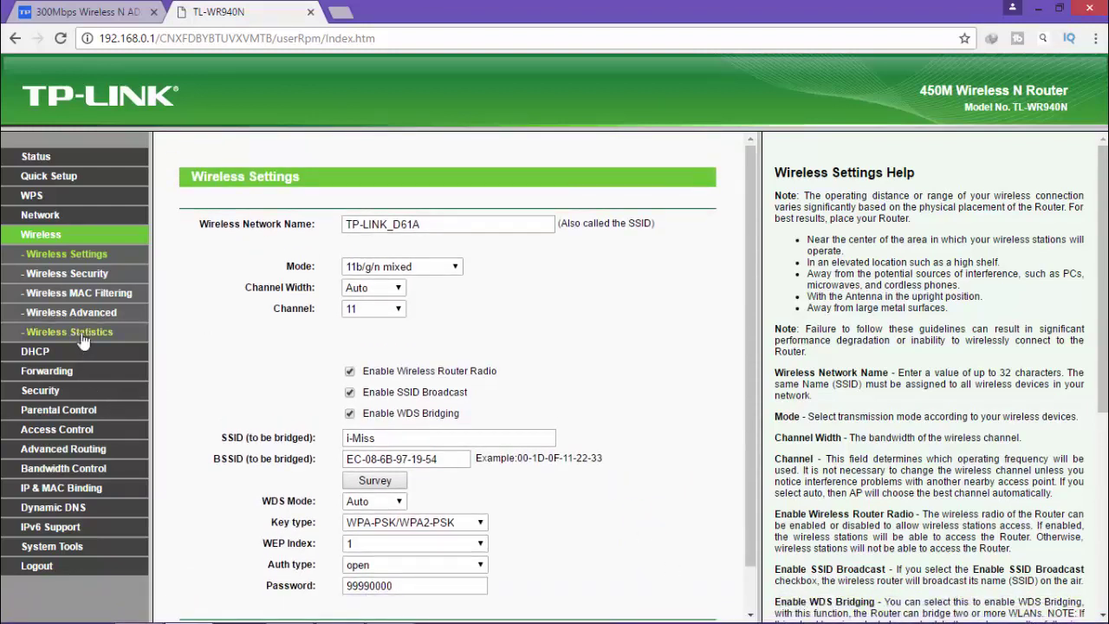
{"action": "left_click", "coordinate": [36, 240]}
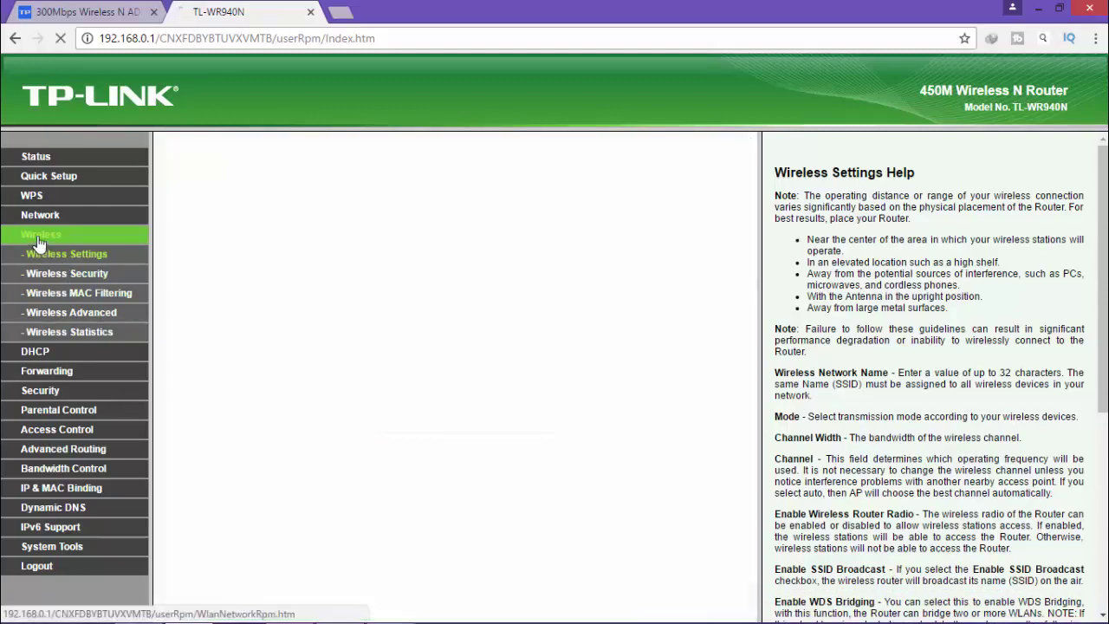
{"action": "left_click_drag", "start_coordinate": [485, 222], "coordinate": [281, 224]}
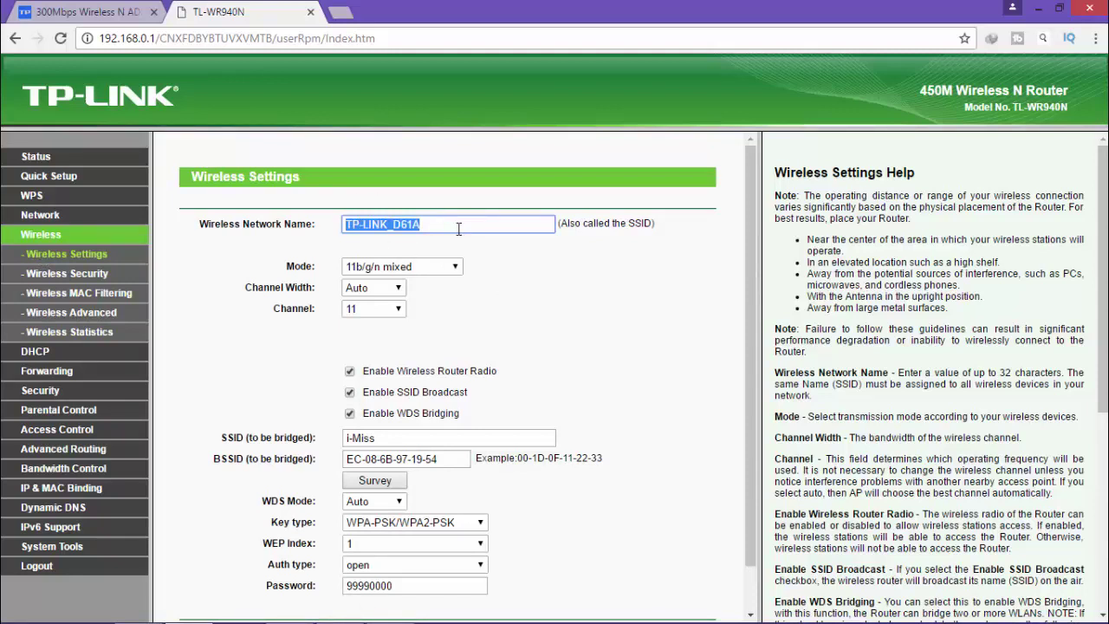
- Replace the wireless network name TP-LINK_D61A with 'Test network' and save
{"action": "key", "text": "BackSpace"}
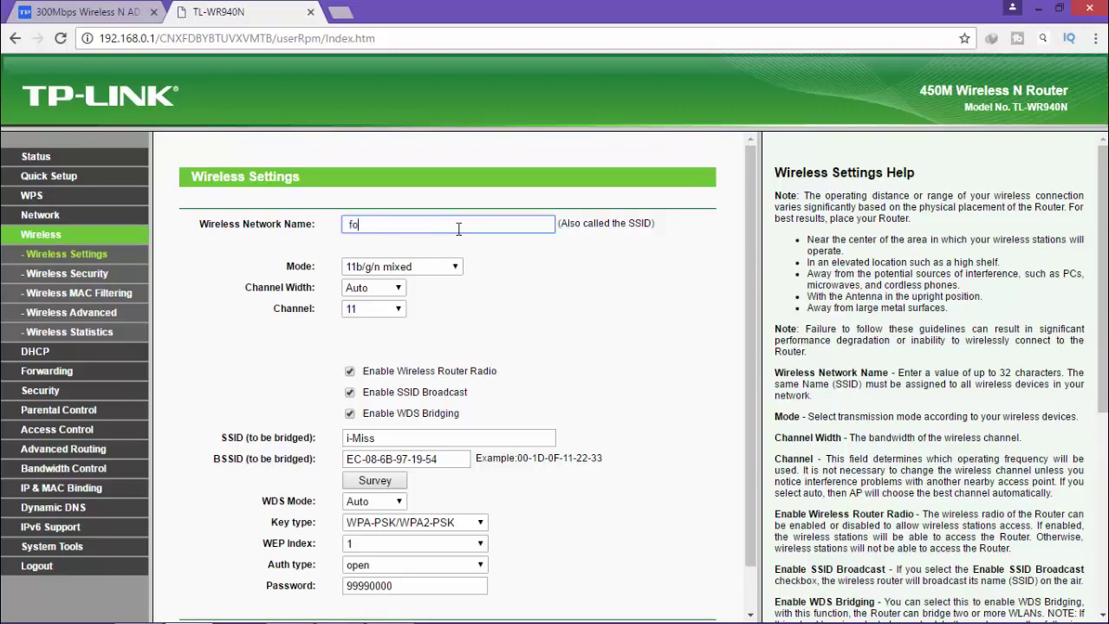
{"action": "type", "text": "fo"}
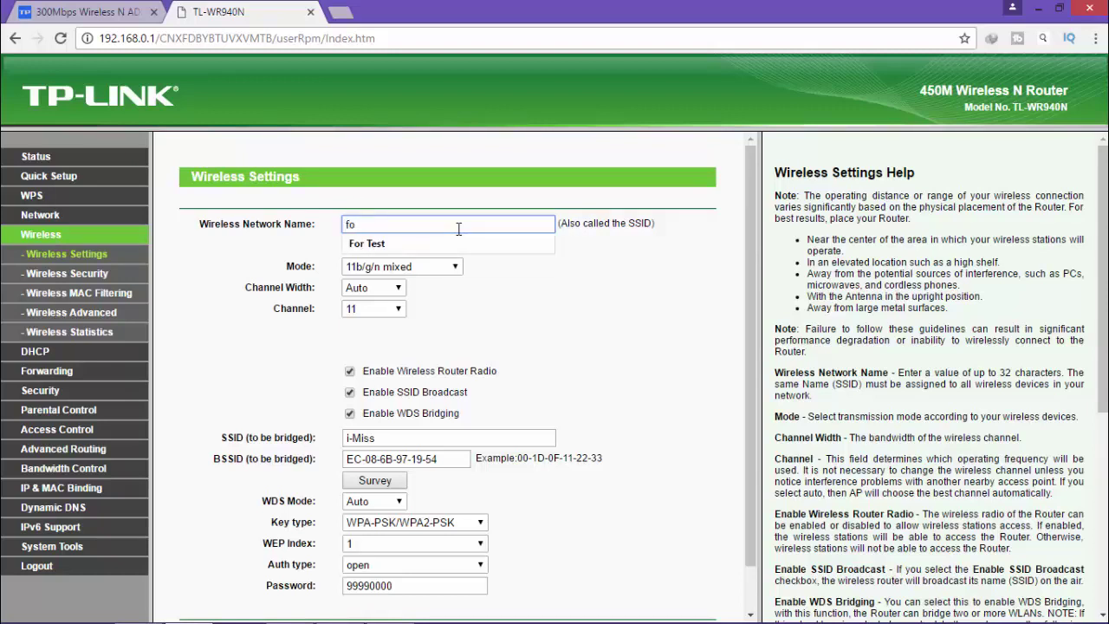
{"action": "key", "text": "BackSpace"}
{"action": "key", "text": "BackSpace"}
{"action": "type", "text": "Test n"}
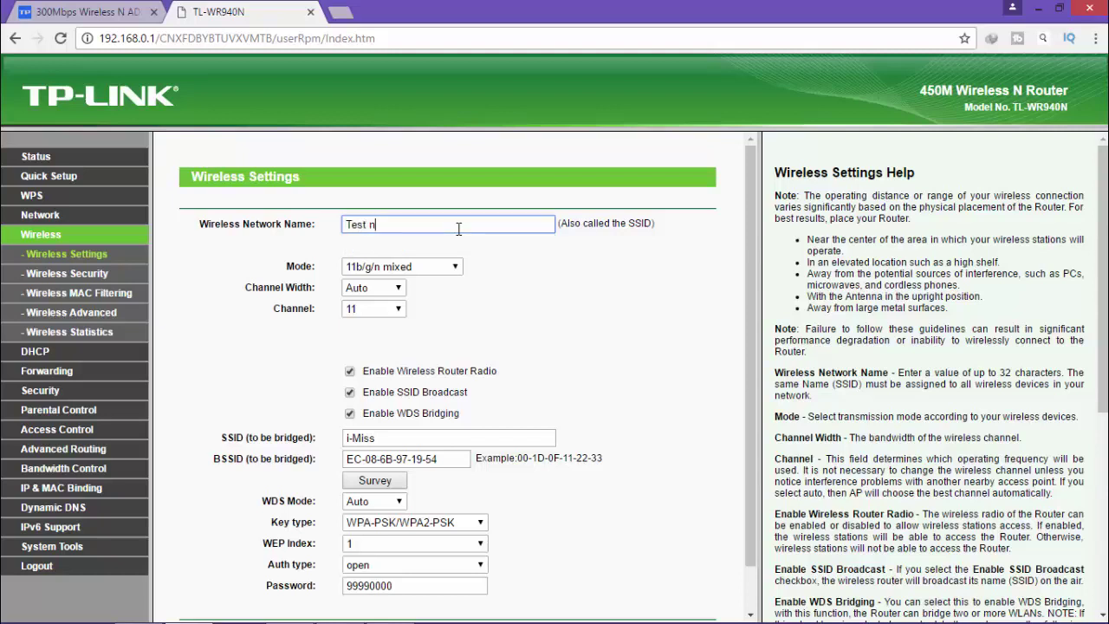
{"action": "type", "text": "etwork"}
{"action": "left_click", "coordinate": [632, 367]}
{"action": "scroll", "coordinate": [568, 373], "scroll_direction": "down", "scroll_amount": 1}
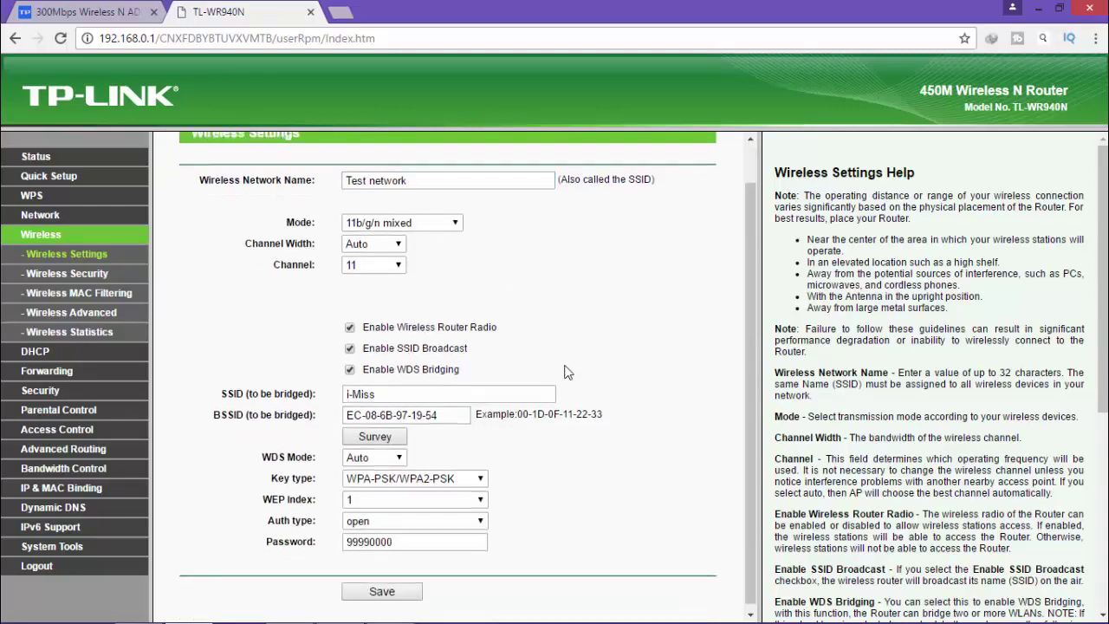
{"action": "left_click", "coordinate": [386, 591]}
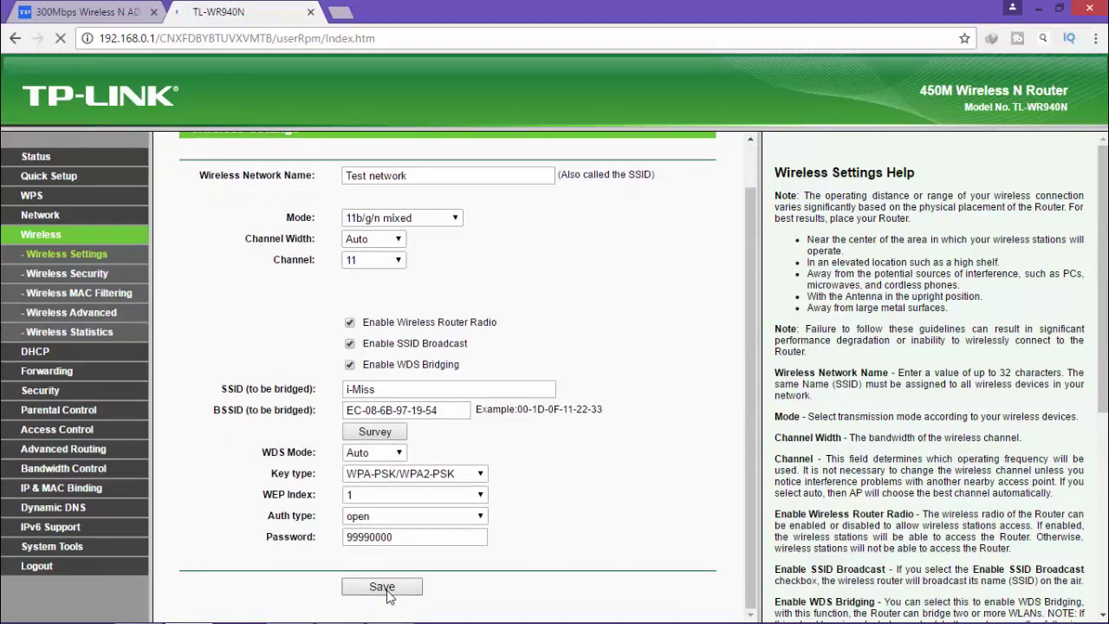
- Connect the laptop to Test network from the Windows Wi-Fi list
{"action": "mouse_move", "coordinate": [549, 619]}
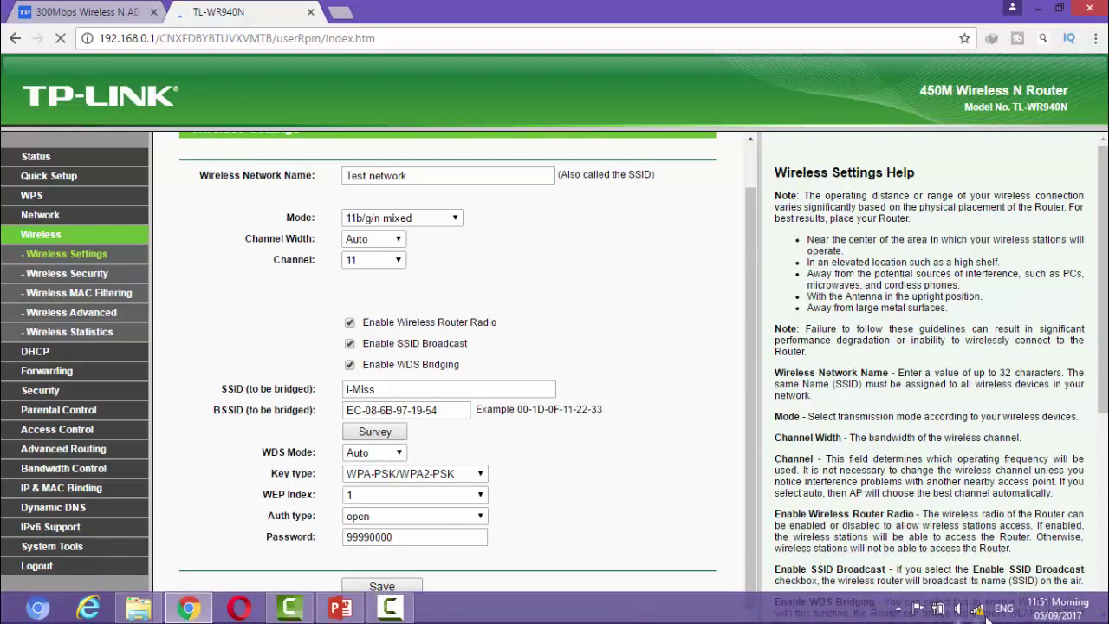
{"action": "mouse_move", "coordinate": [981, 616]}
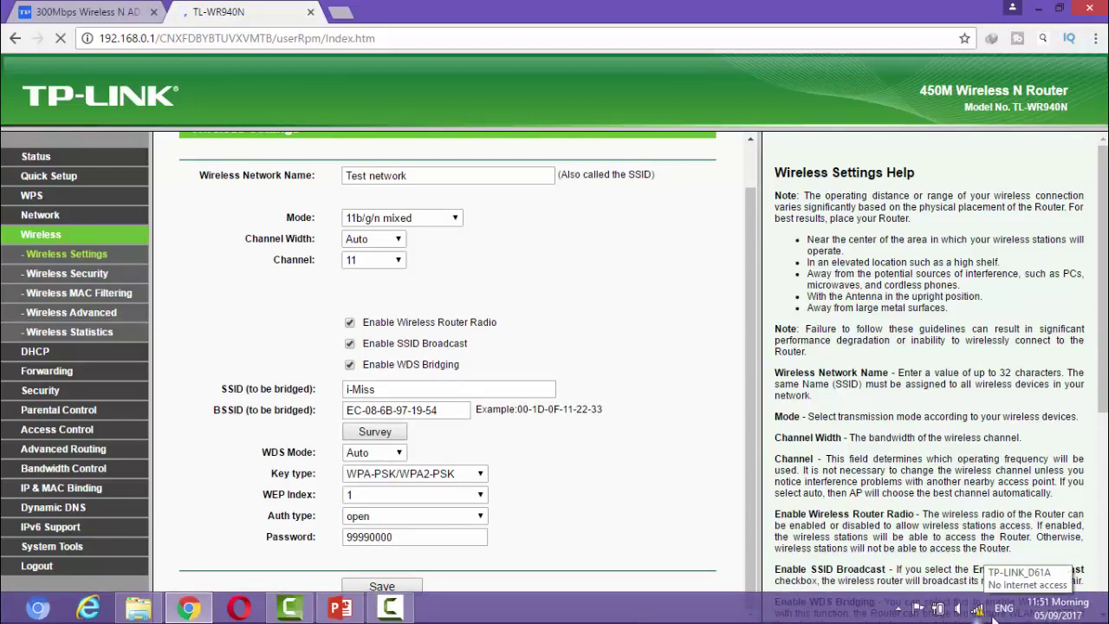
{"action": "left_click", "coordinate": [976, 613]}
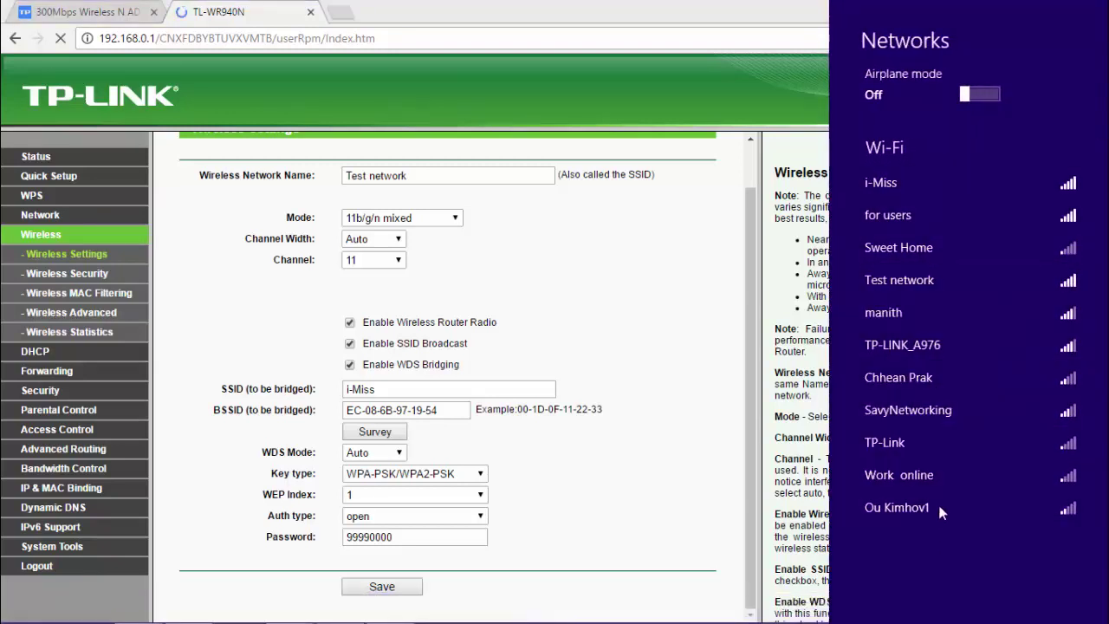
{"action": "left_click", "coordinate": [960, 286]}
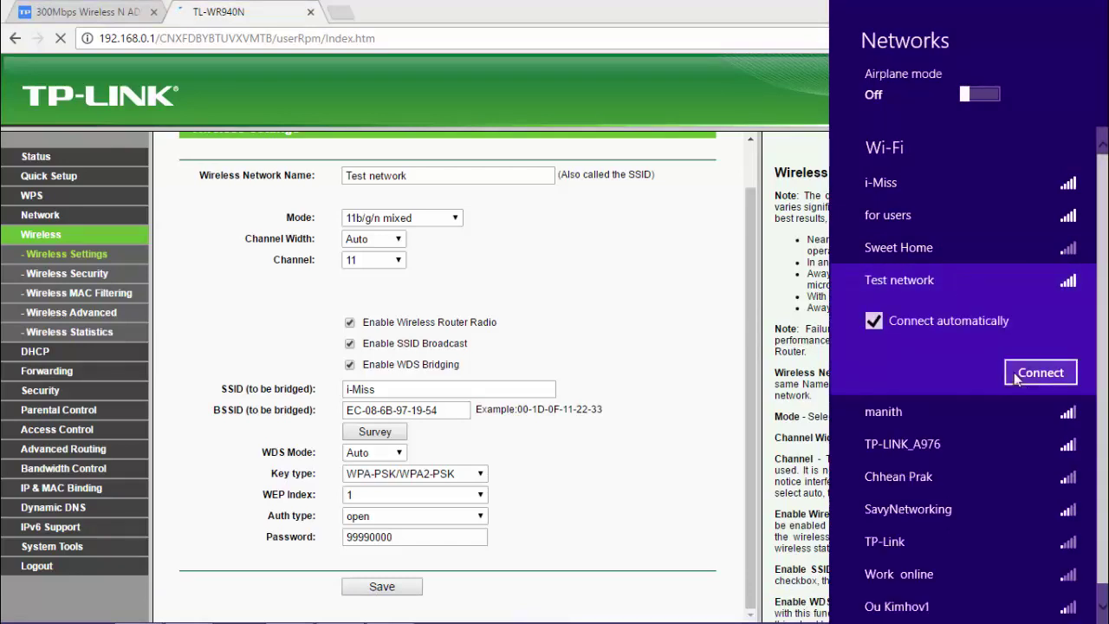
{"action": "left_click", "coordinate": [1018, 374]}
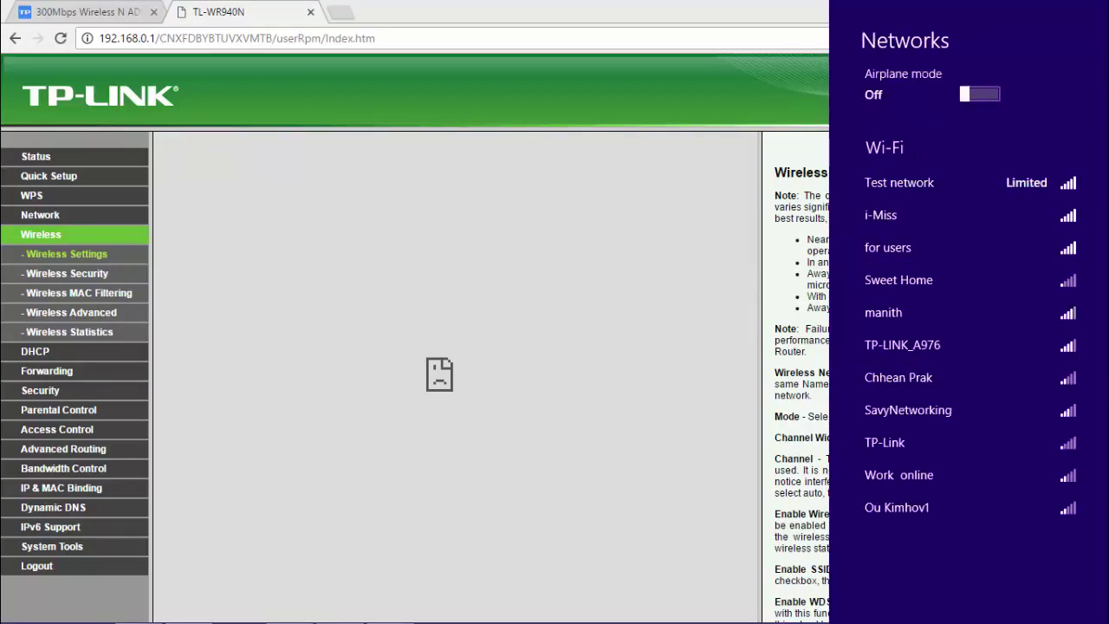
- Return to the router tab and reload the TL-WR940N Wireless Settings page
{"action": "left_click", "coordinate": [212, 9]}
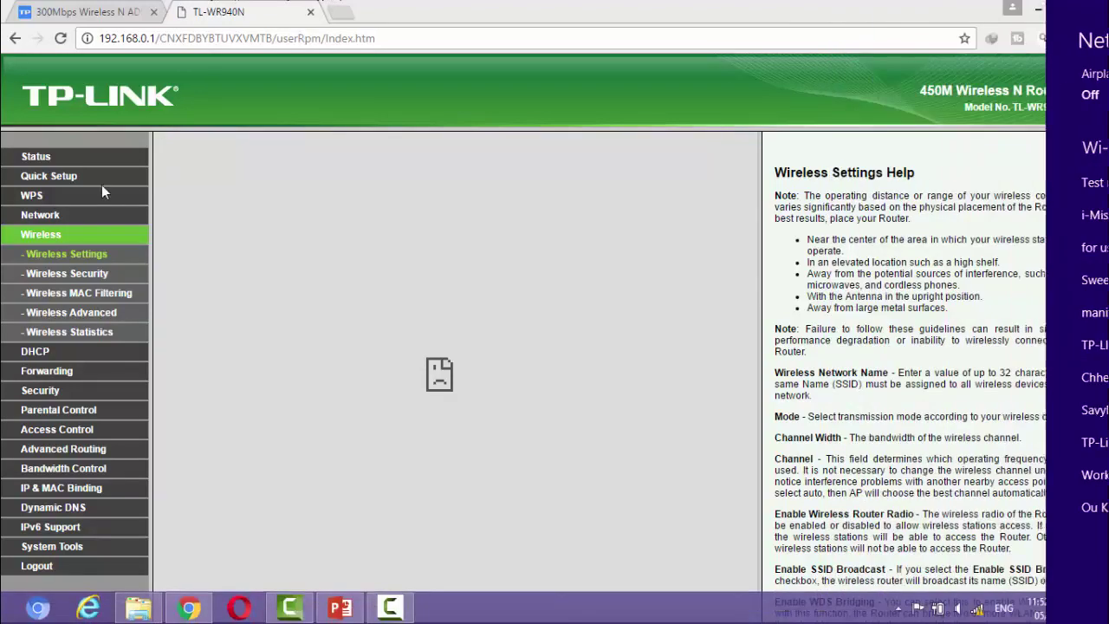
{"action": "left_click", "coordinate": [42, 234]}
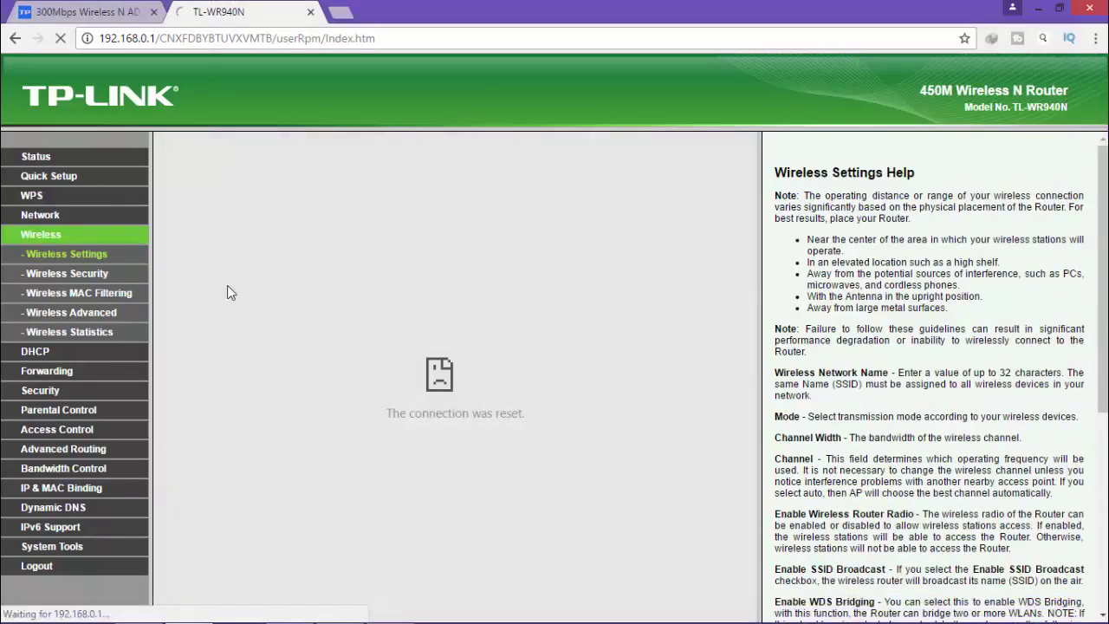
{"action": "left_click", "coordinate": [39, 236]}
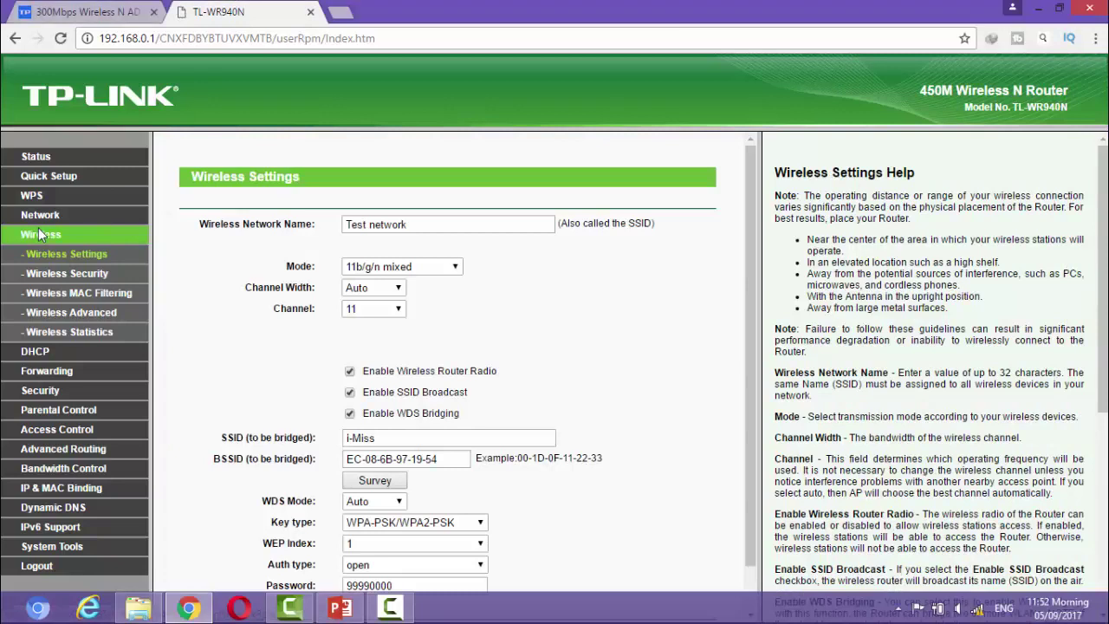
- Replace the TL-WR940N's WPA2 wireless password with the new key and save the Wireless Security settings
{"action": "left_click", "coordinate": [74, 277]}
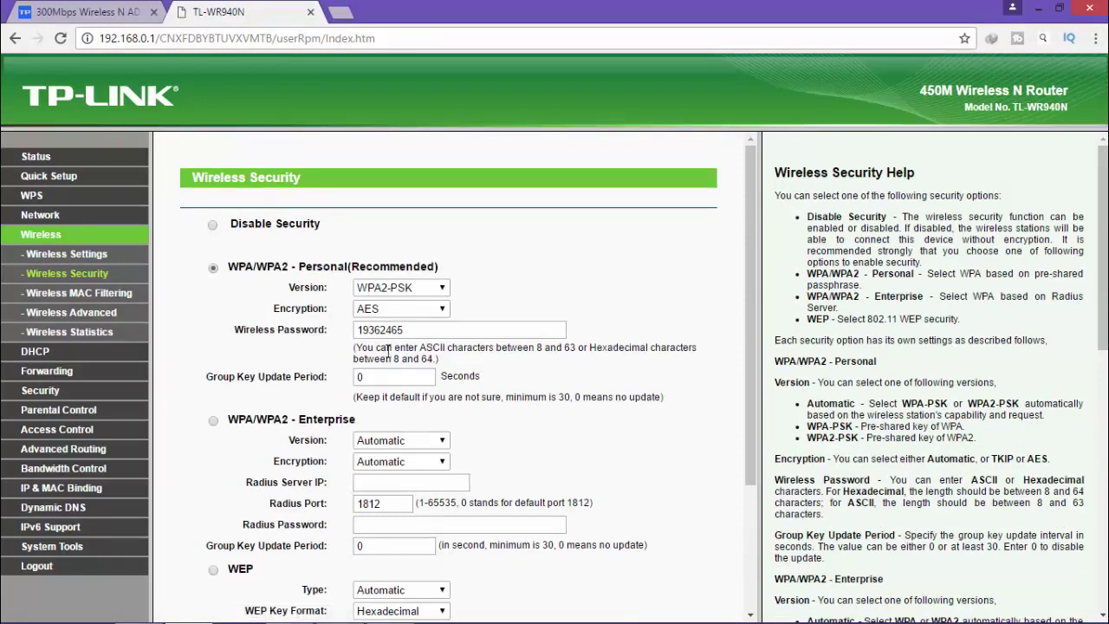
{"action": "left_click", "coordinate": [426, 330]}
{"action": "key", "text": "ctrl+a"}
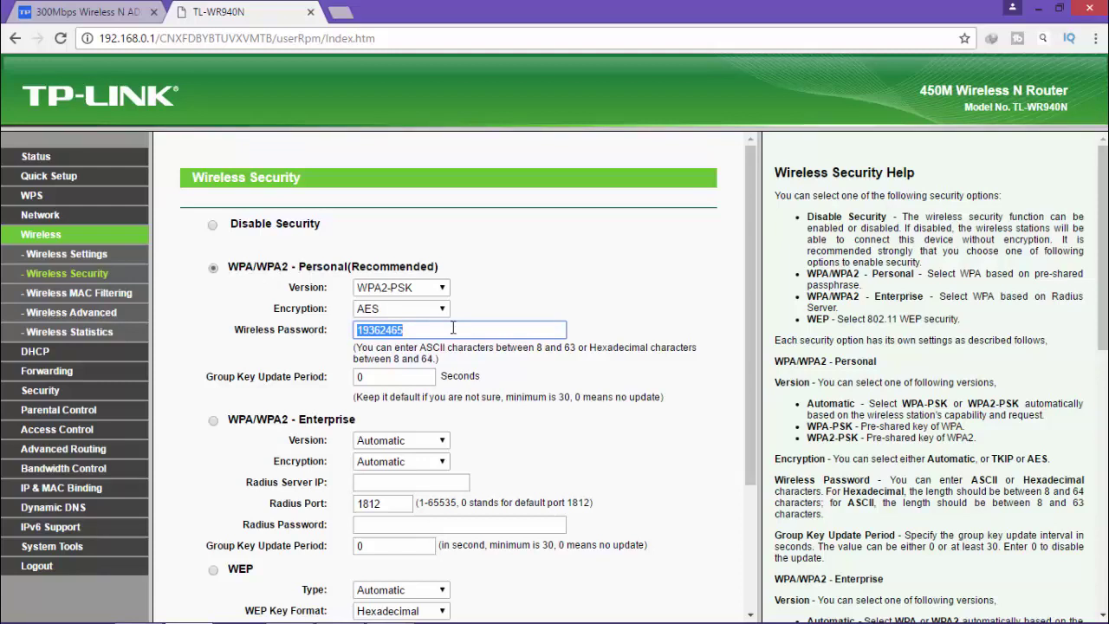
{"action": "left_click_drag", "start_coordinate": [389, 330], "coordinate": [438, 330]}
{"action": "left_click", "coordinate": [446, 331]}
{"action": "scroll", "coordinate": [446, 331], "scroll_direction": "down", "scroll_amount": 2}
{"action": "left_click", "coordinate": [424, 589]}
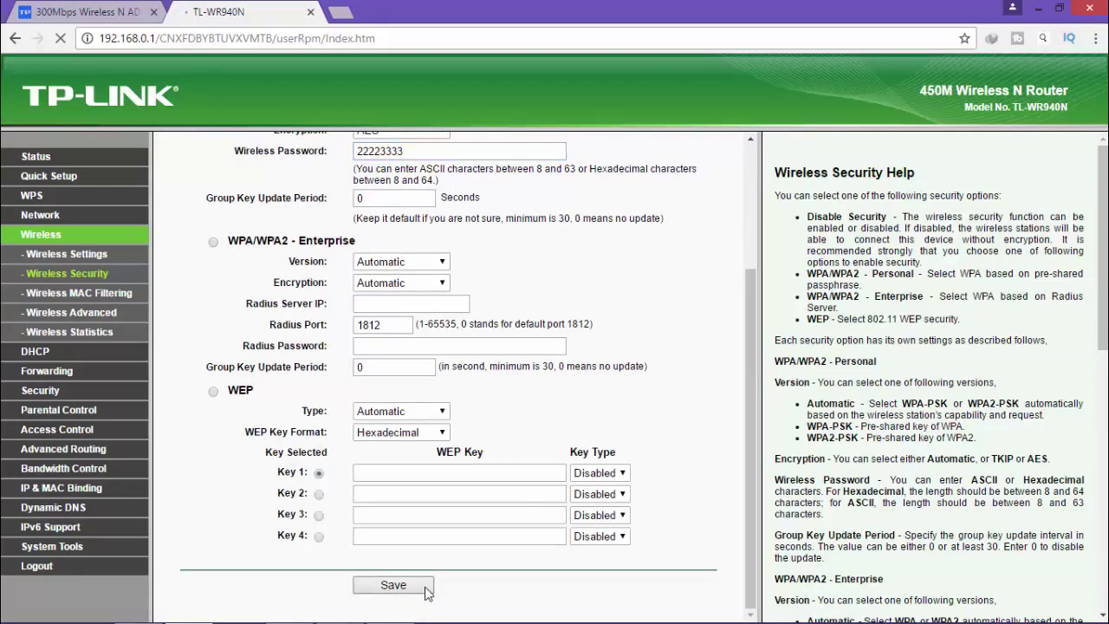
{"action": "left_click", "coordinate": [994, 604]}
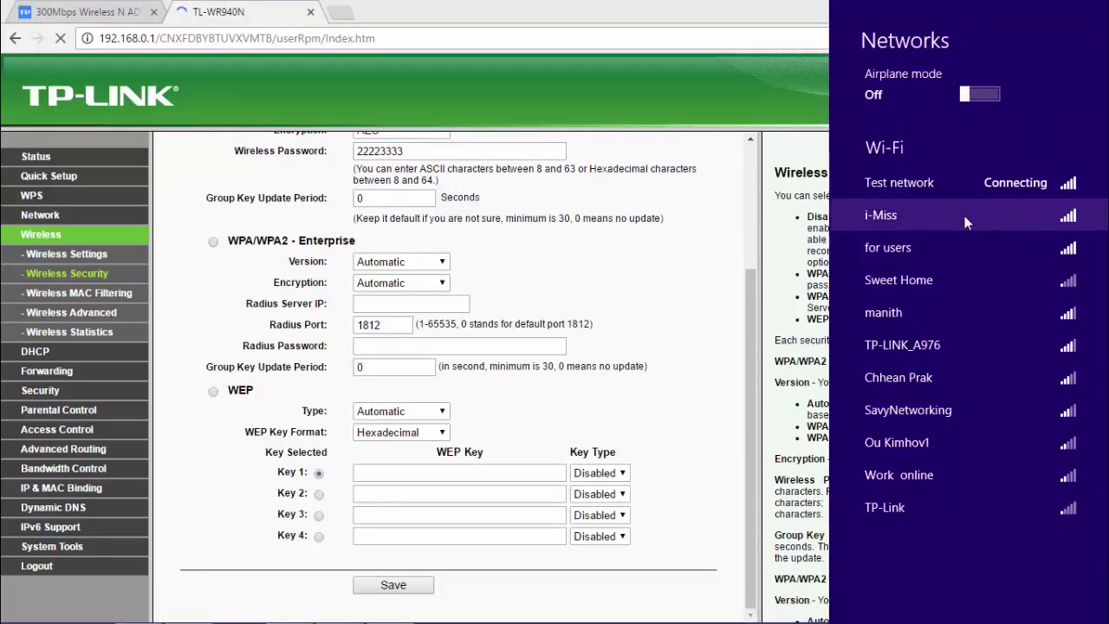
- Forget the saved Test network connection in the Windows Networks panel
{"action": "left_click", "coordinate": [917, 186]}
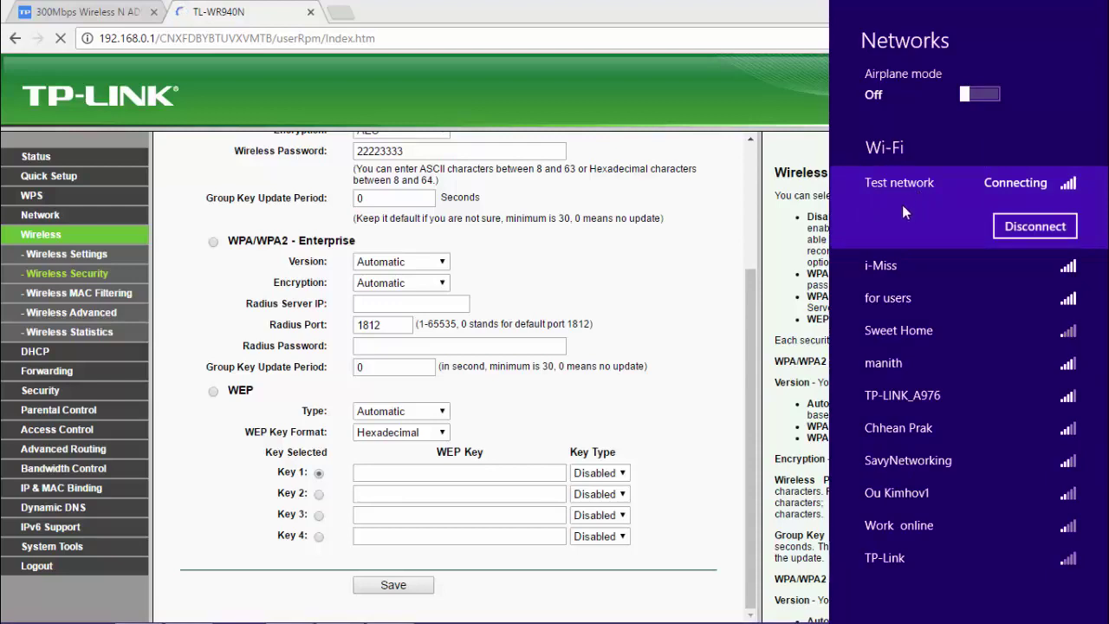
{"action": "right_click", "coordinate": [923, 211]}
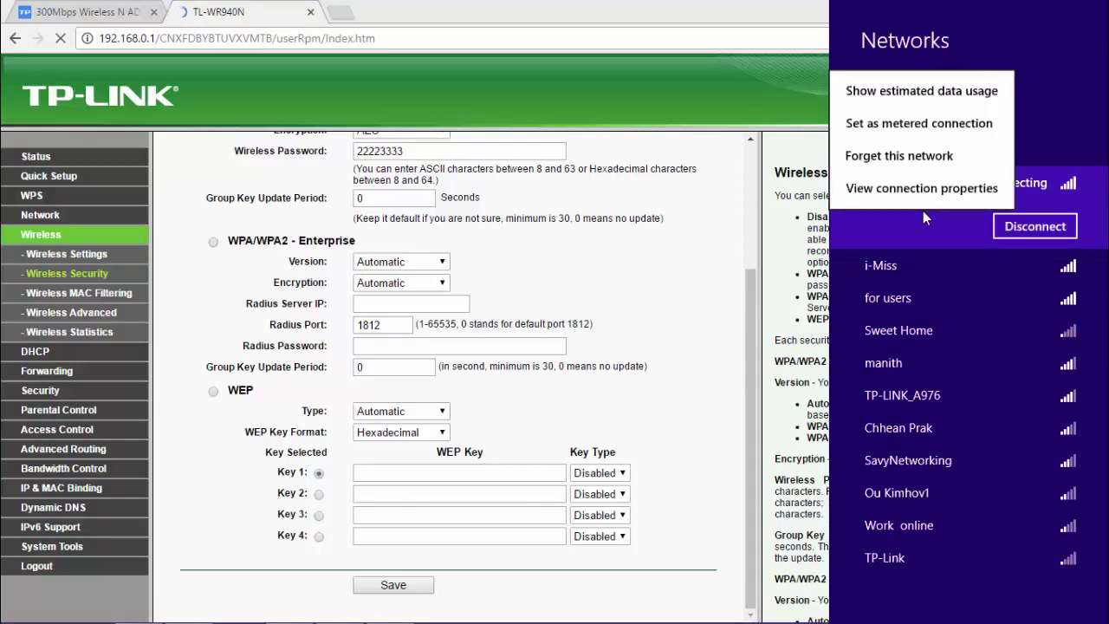
{"action": "left_click", "coordinate": [925, 159]}
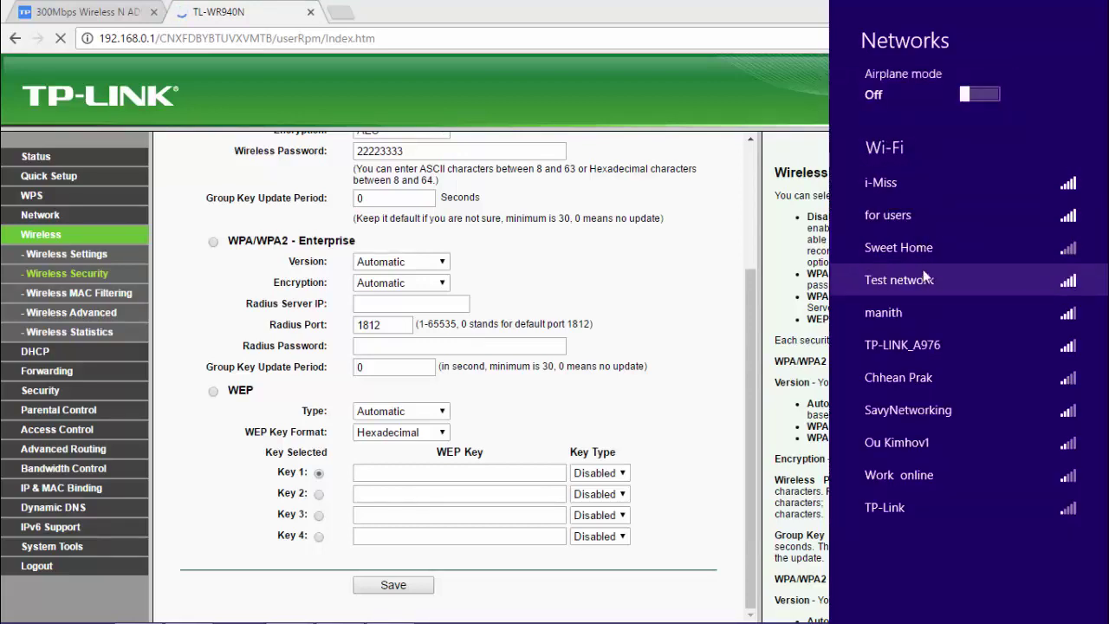
- Reconnect to Test network with the new security key, decline sharing, and close the panel
{"action": "left_click", "coordinate": [954, 281]}
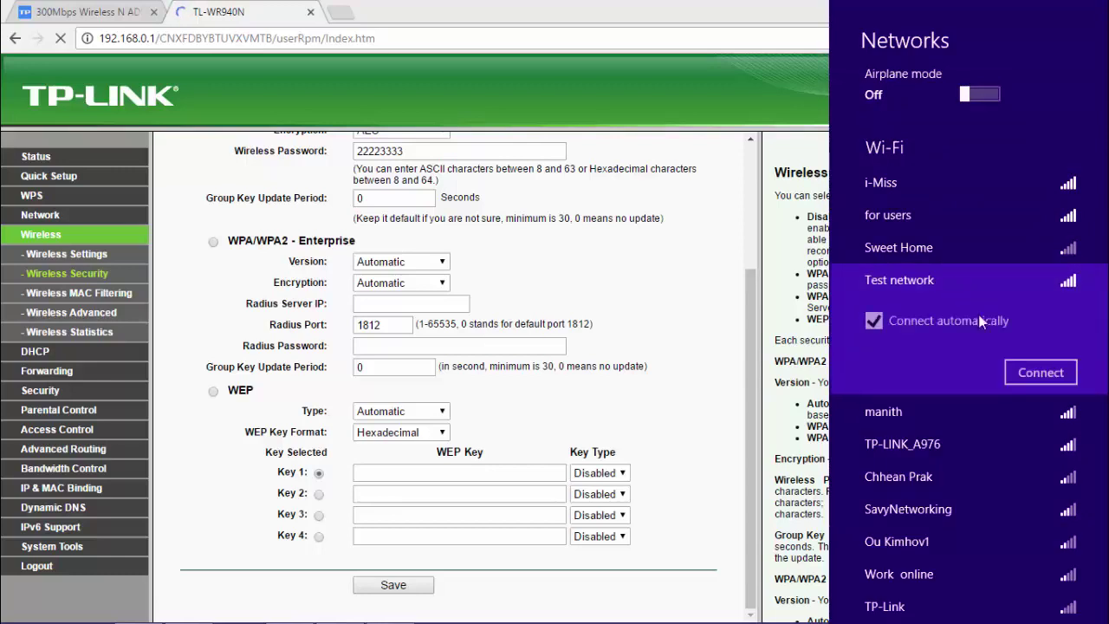
{"action": "left_click", "coordinate": [1019, 379]}
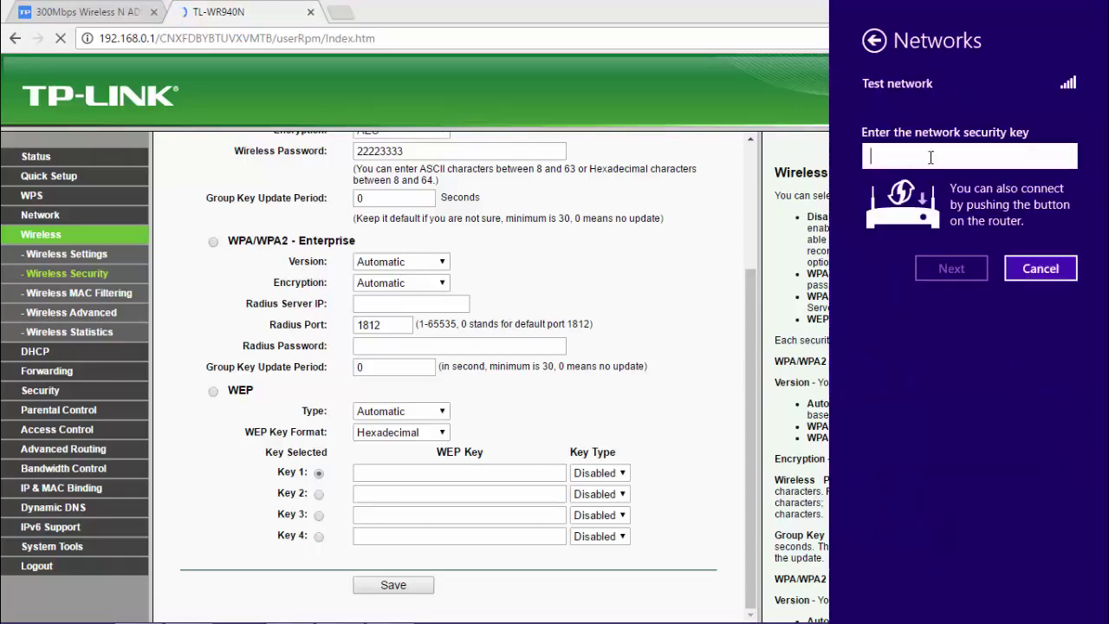
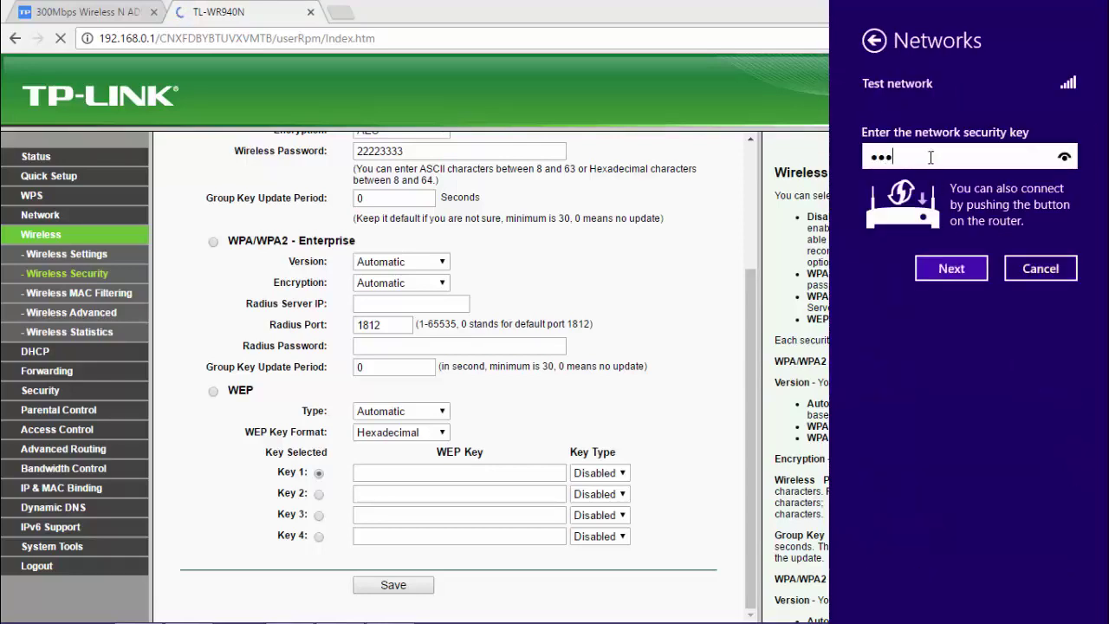
{"action": "left_click", "coordinate": [936, 278]}
{"action": "left_click", "coordinate": [957, 235]}
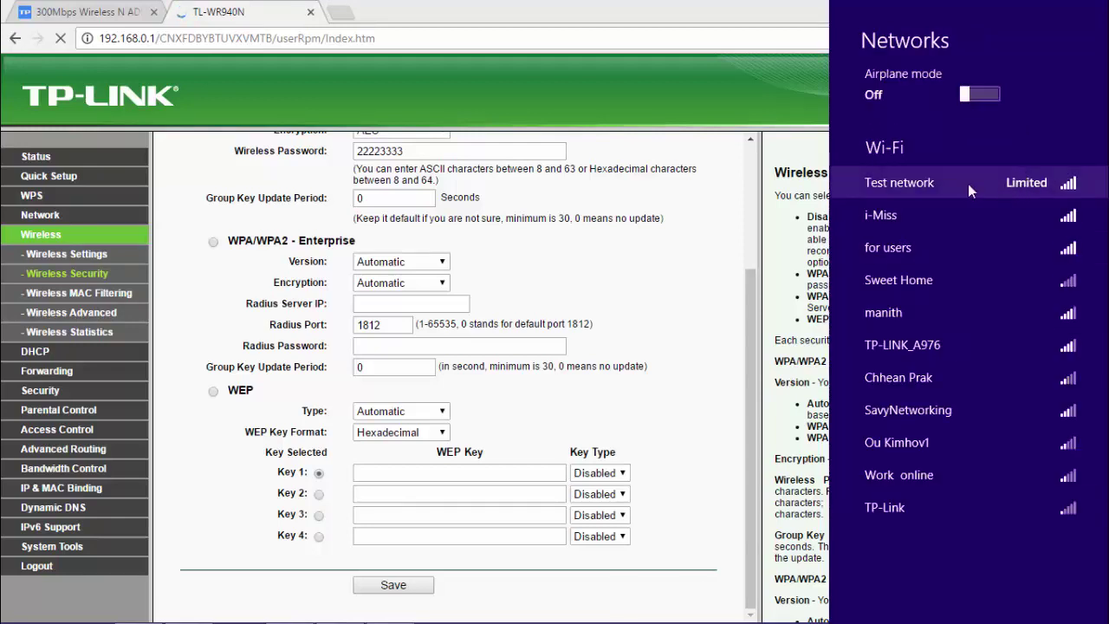
{"action": "left_click", "coordinate": [234, 7]}
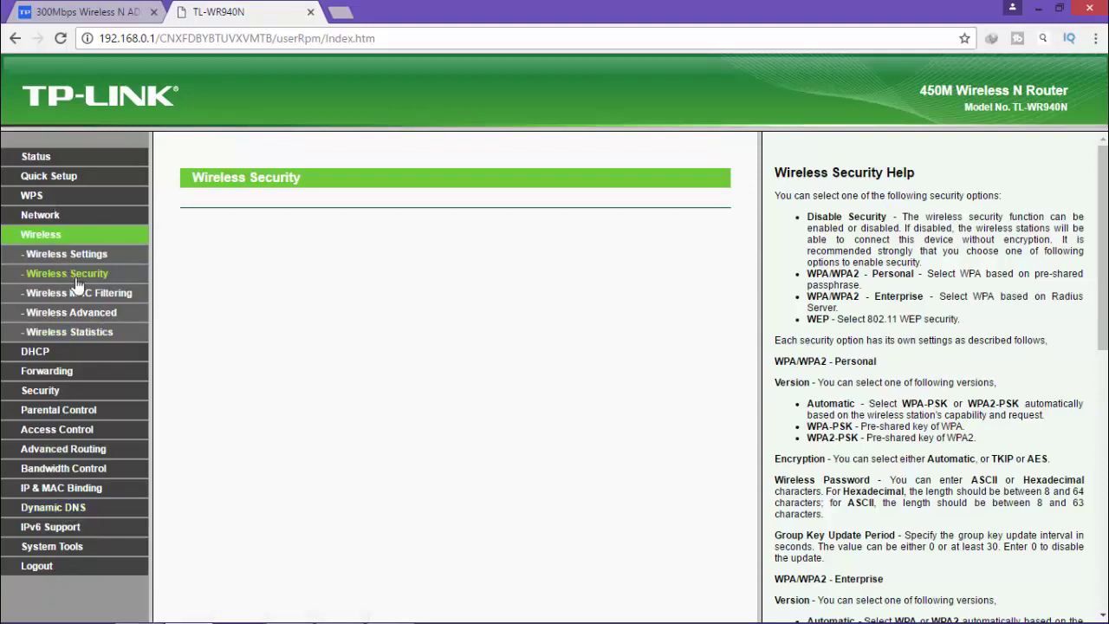
- Set the DHCP server to Disable, save, and acknowledge the reboot-required notice
{"action": "left_click", "coordinate": [39, 355]}
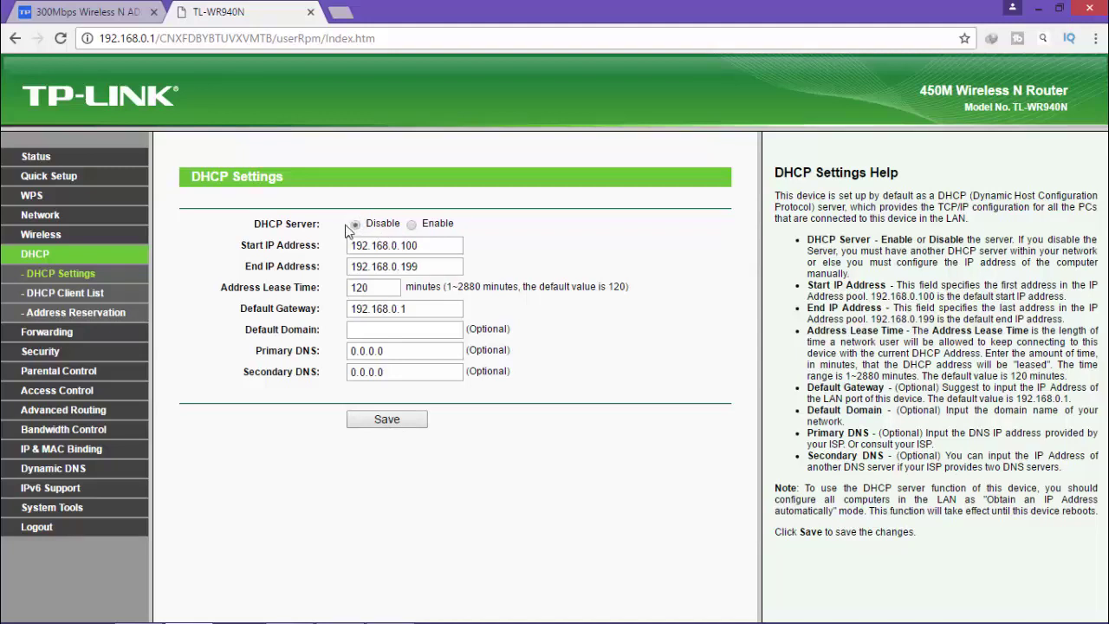
{"action": "left_click", "coordinate": [395, 421]}
{"action": "left_click", "coordinate": [621, 147]}
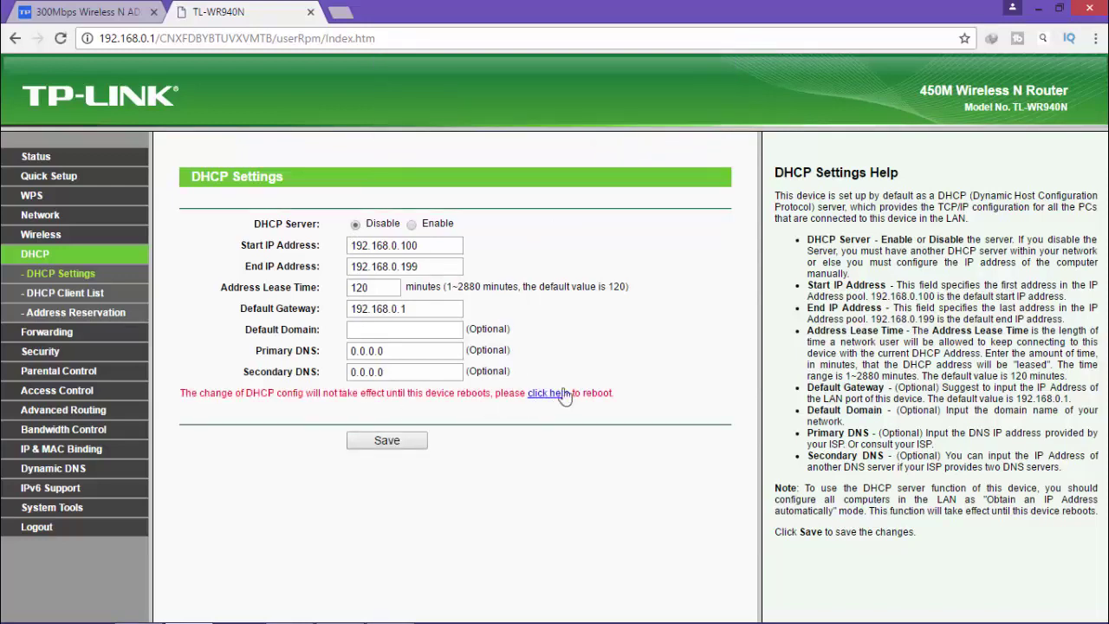
- Reboot the TL-WR940N router and confirm the reboot
{"action": "left_click", "coordinate": [547, 395]}
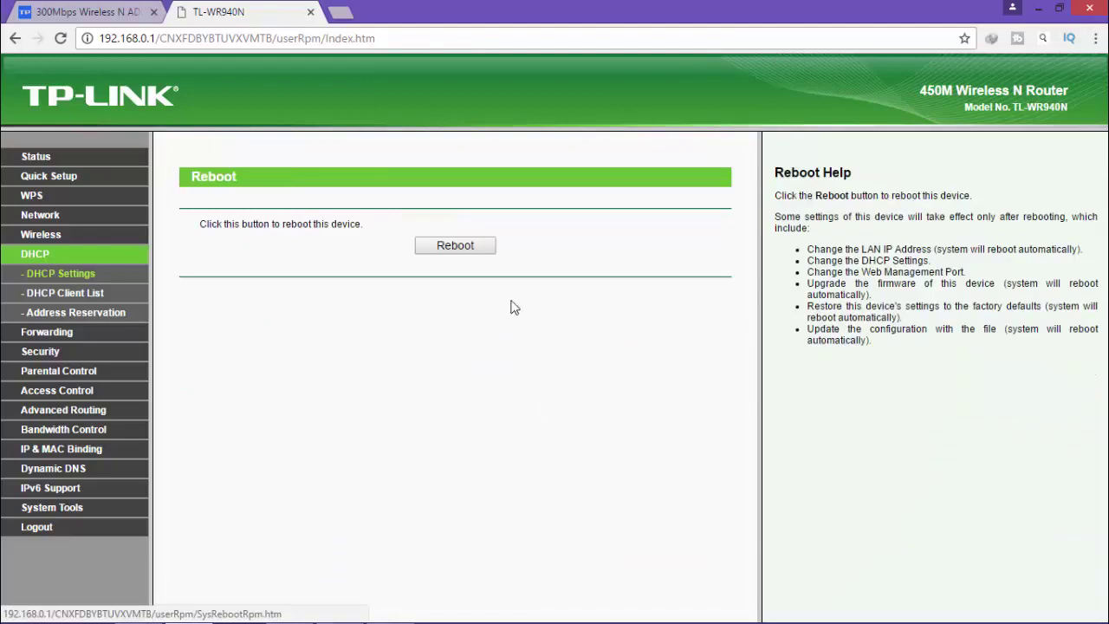
{"action": "left_click", "coordinate": [462, 247]}
{"action": "left_click", "coordinate": [616, 132]}
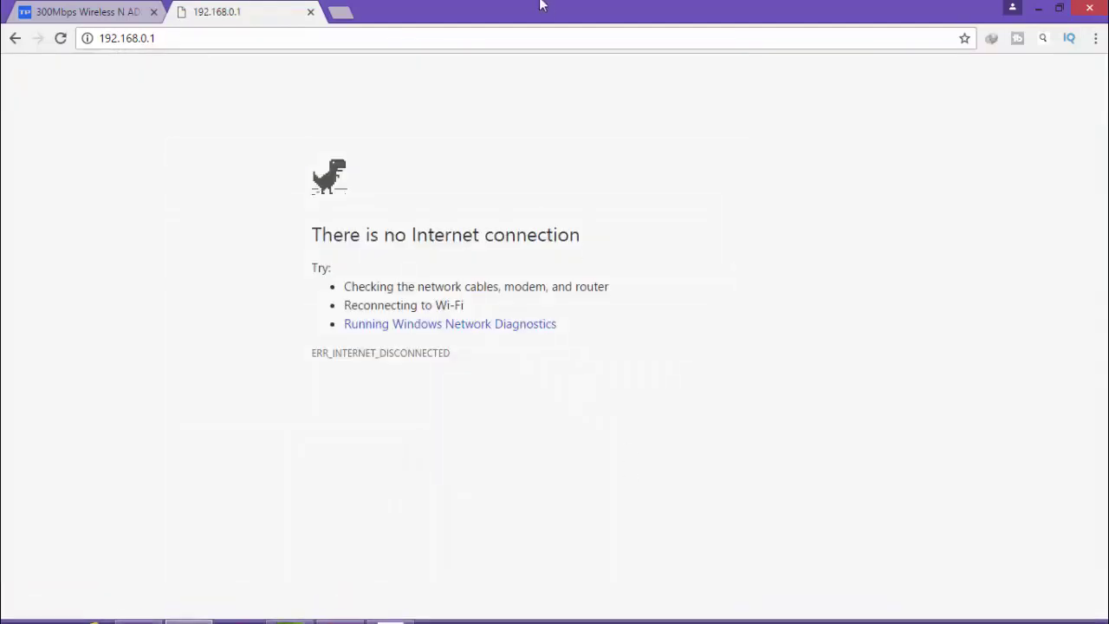
- Reconnect the computer to Test network after the router comes back
{"action": "mouse_move", "coordinate": [851, 620]}
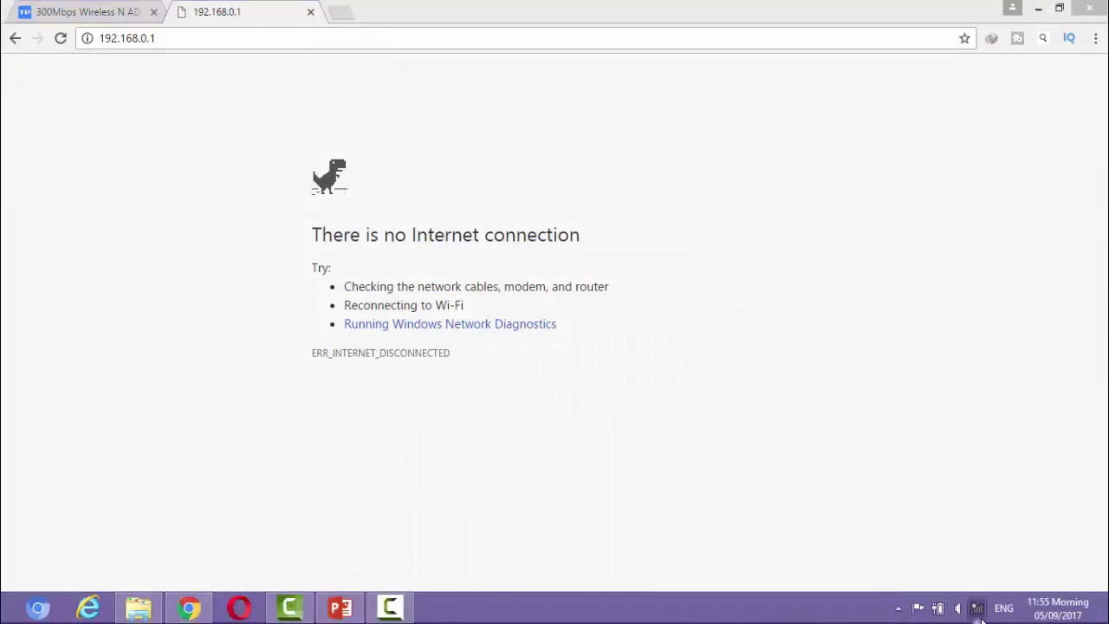
{"action": "left_click", "coordinate": [976, 608]}
{"action": "mouse_move", "coordinate": [945, 186]}
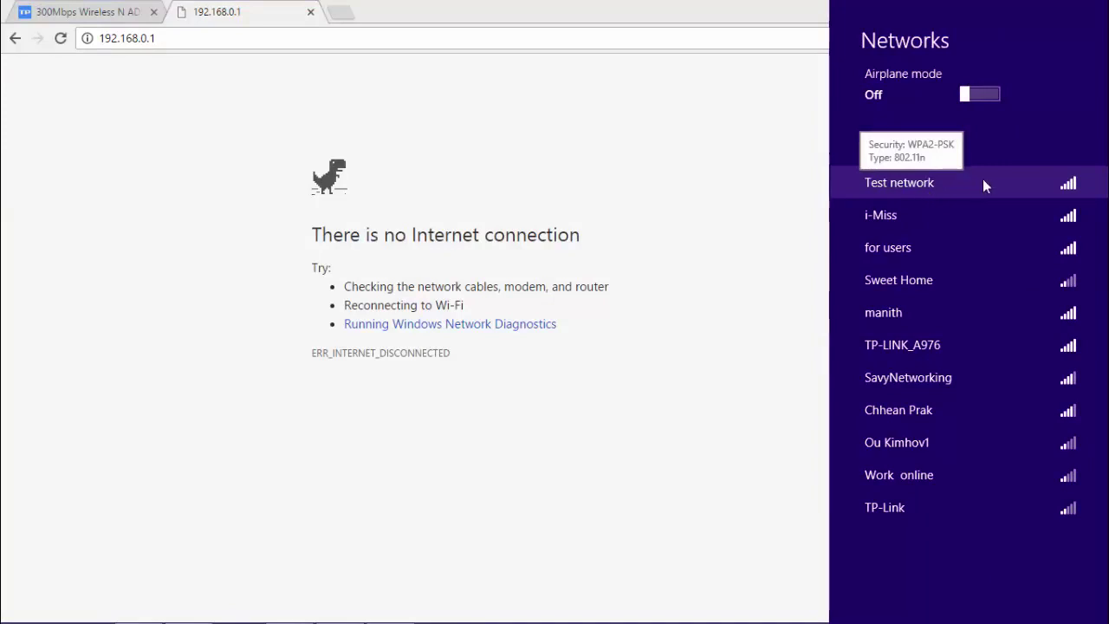
{"action": "left_click", "coordinate": [983, 182]}
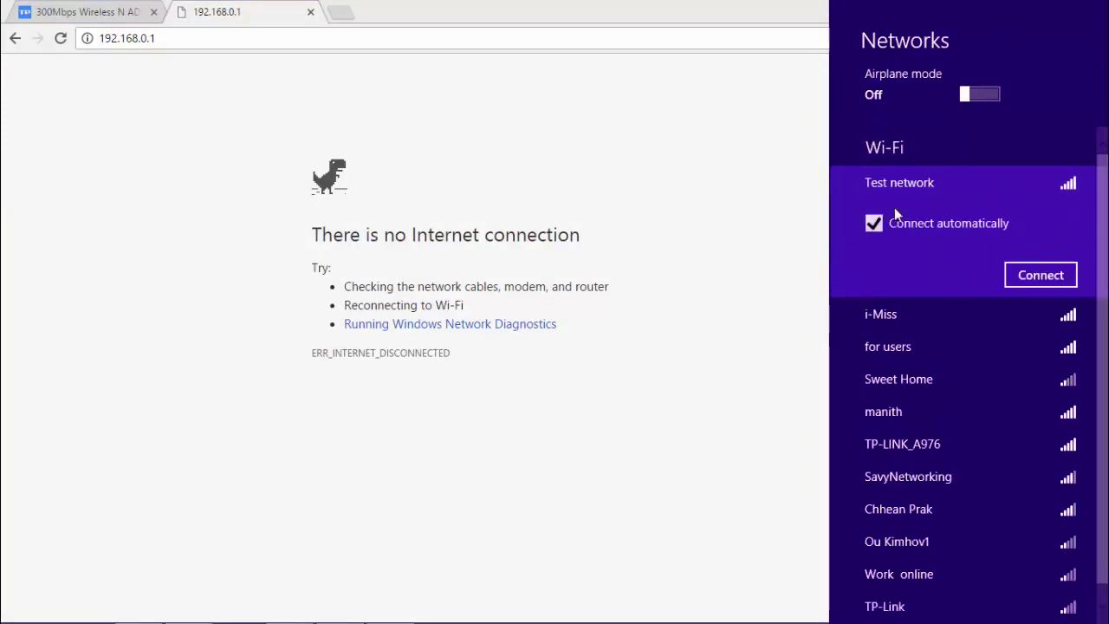
{"action": "left_click", "coordinate": [1030, 284]}
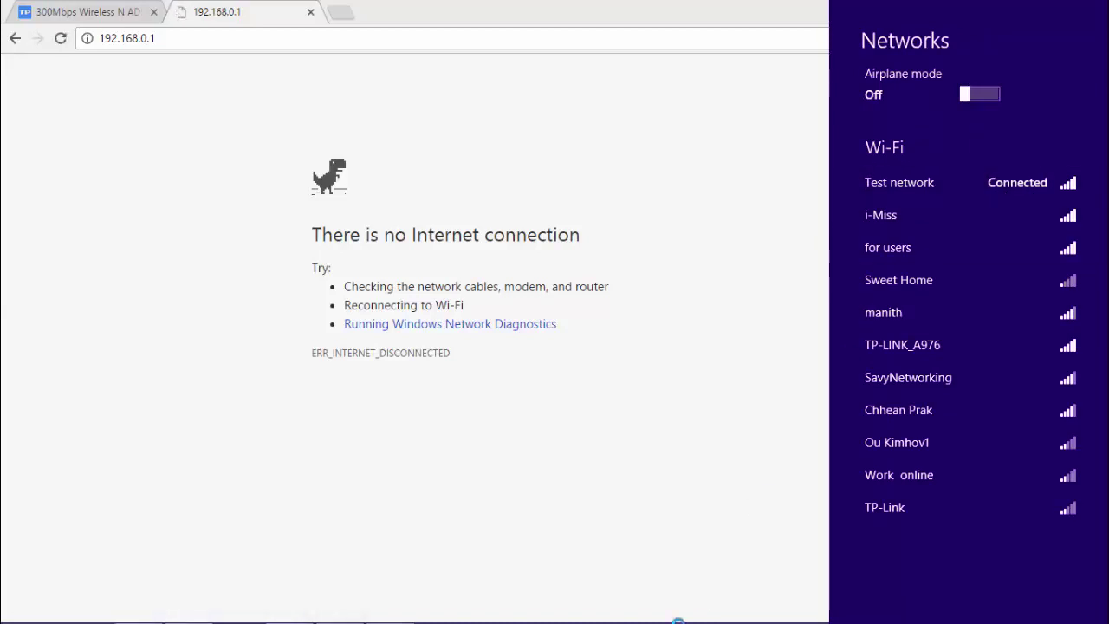
{"action": "left_click", "coordinate": [763, 617]}
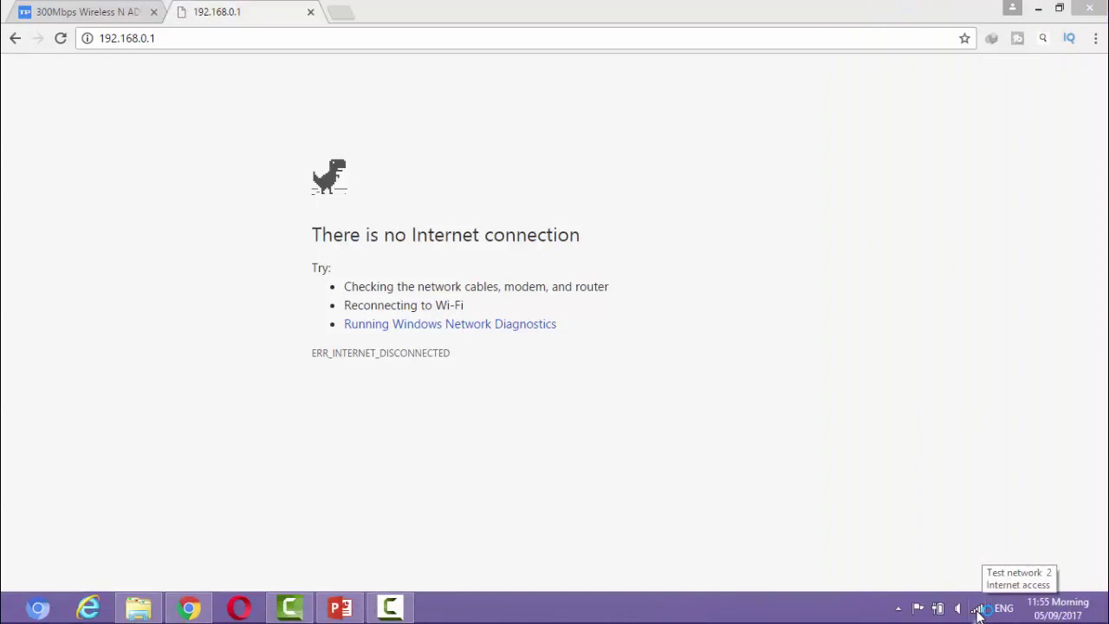
- Open youtube.com in Chrome and reload the home page with F5
{"action": "left_click", "coordinate": [255, 32]}
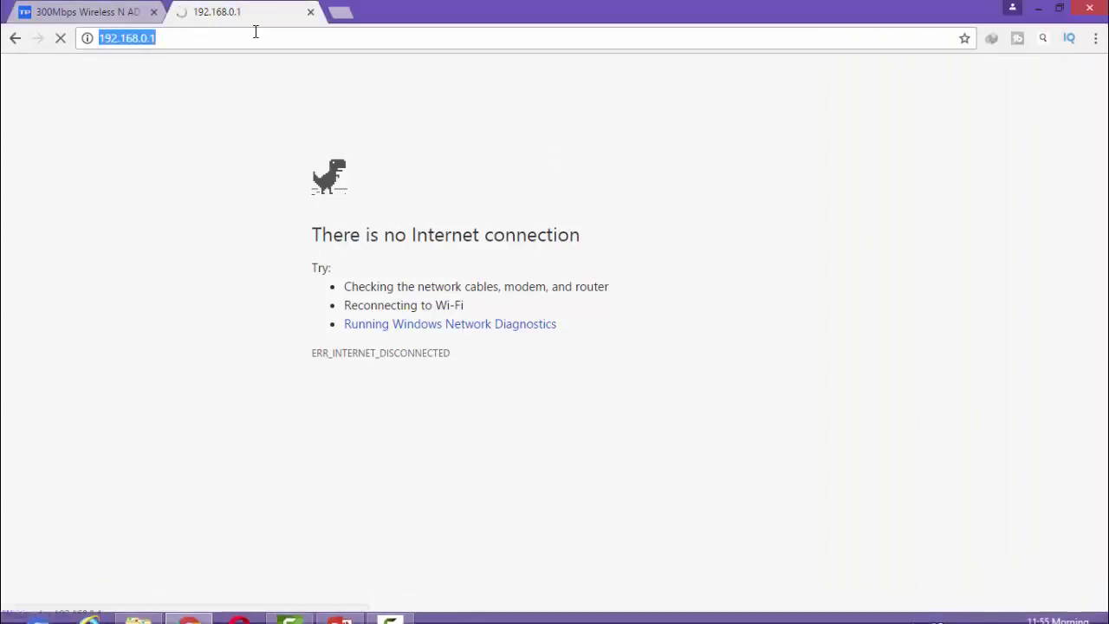
{"action": "type", "text": "youtube.com"}
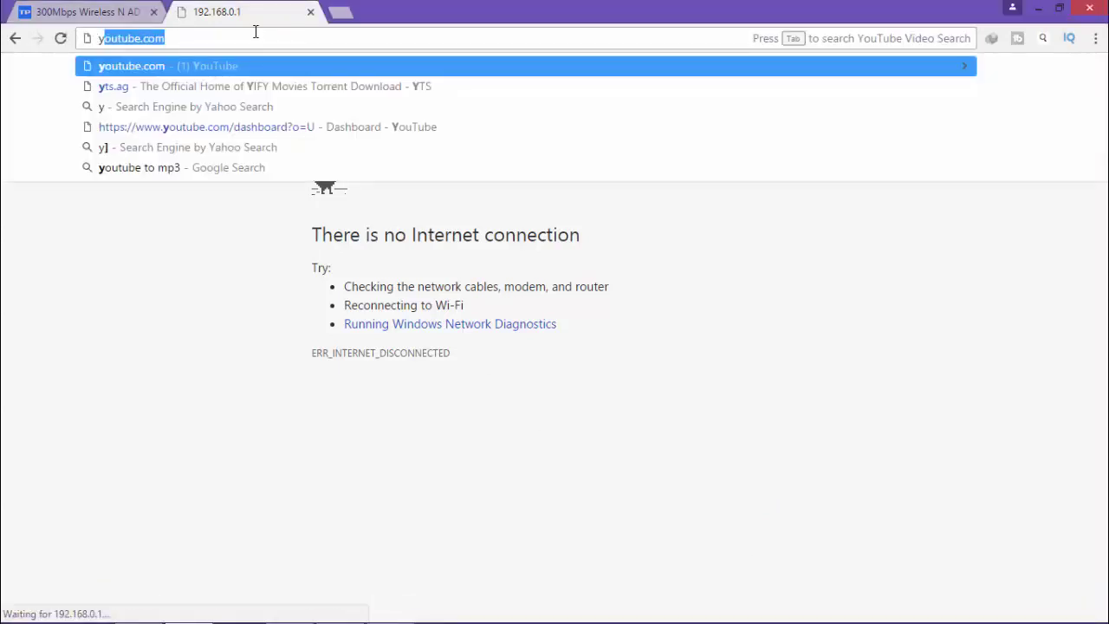
{"action": "key", "text": "Return"}
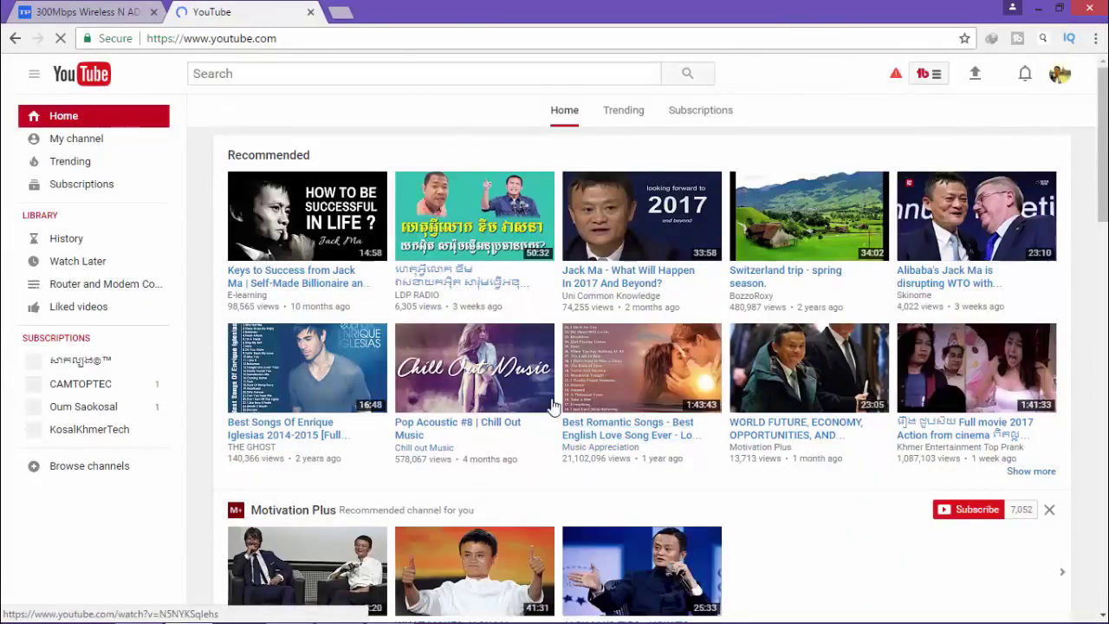
{"action": "scroll", "coordinate": [554, 403], "scroll_direction": "down", "scroll_amount": 6}
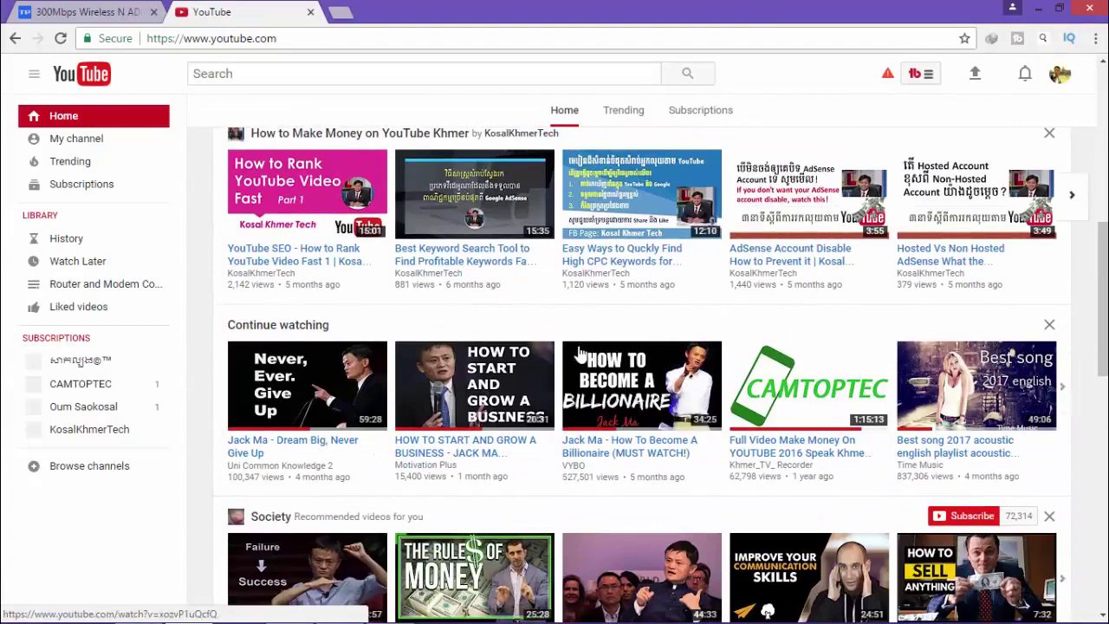
{"action": "scroll", "coordinate": [554, 416], "scroll_direction": "up", "scroll_amount": 6}
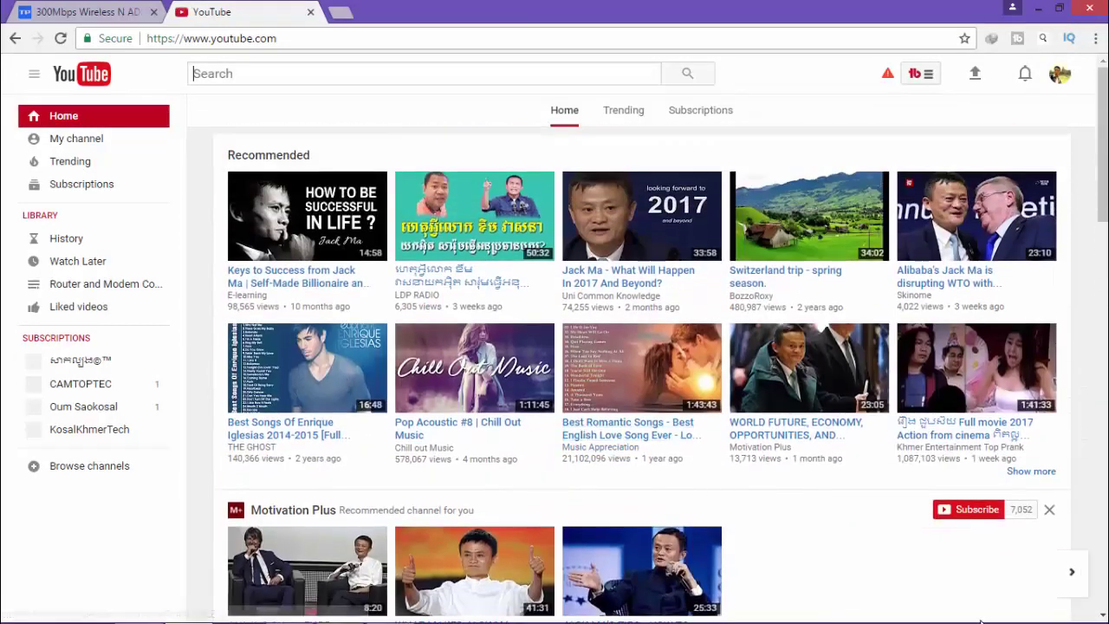
{"action": "mouse_move", "coordinate": [961, 592]}
{"action": "key", "text": "F5"}
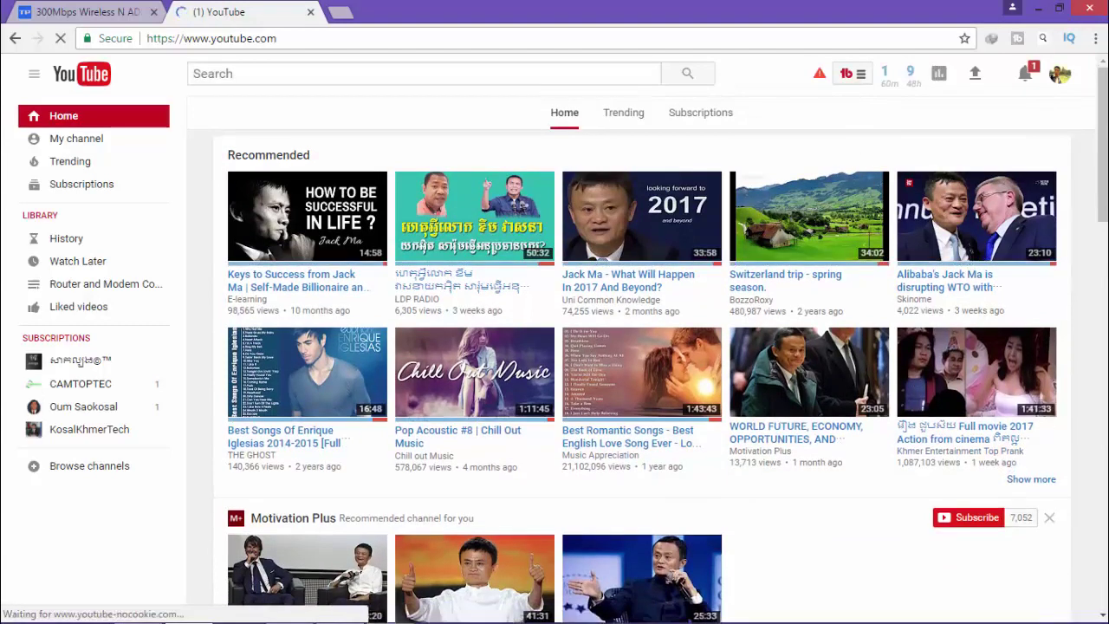
- Check that Windows shows Test network as connected, then close the Networks panel
{"action": "mouse_move", "coordinate": [976, 619]}
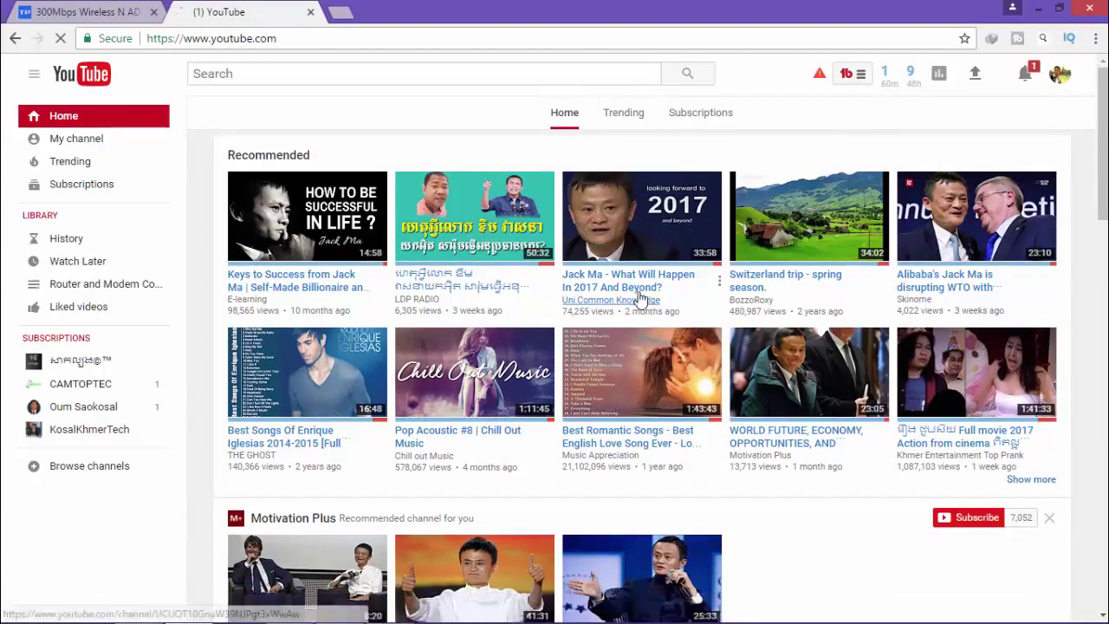
{"action": "left_click", "coordinate": [977, 618]}
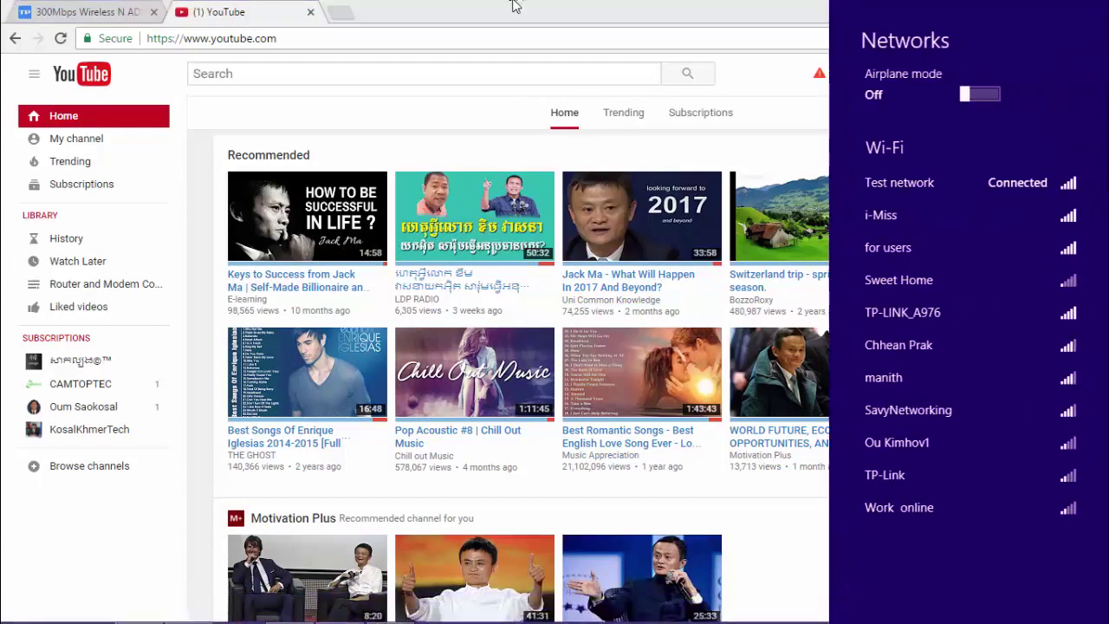
{"action": "left_click", "coordinate": [474, 19]}
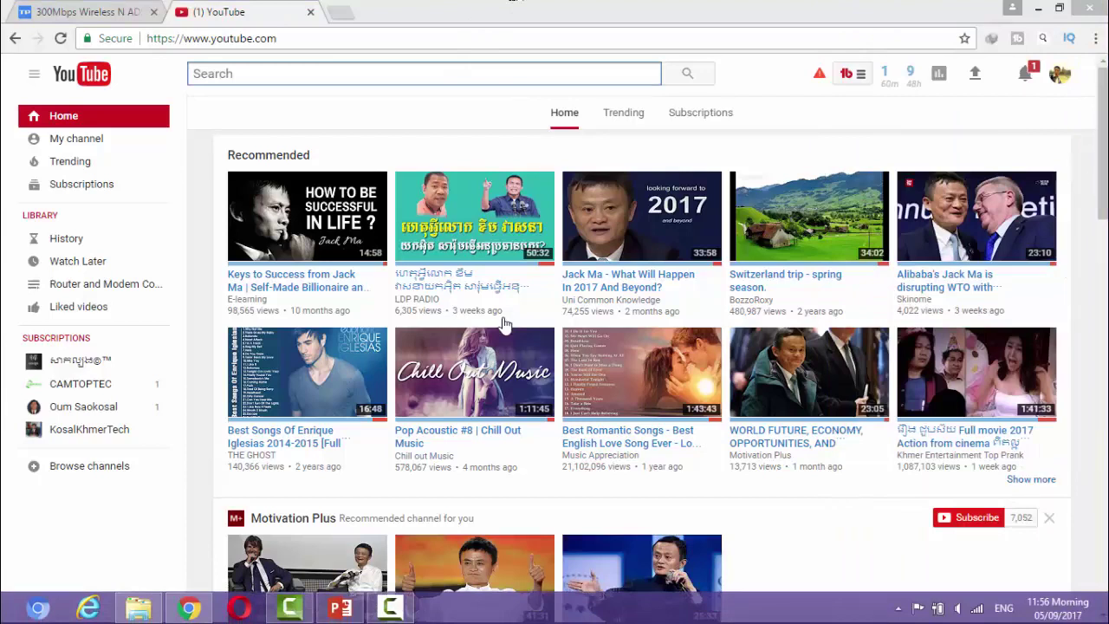